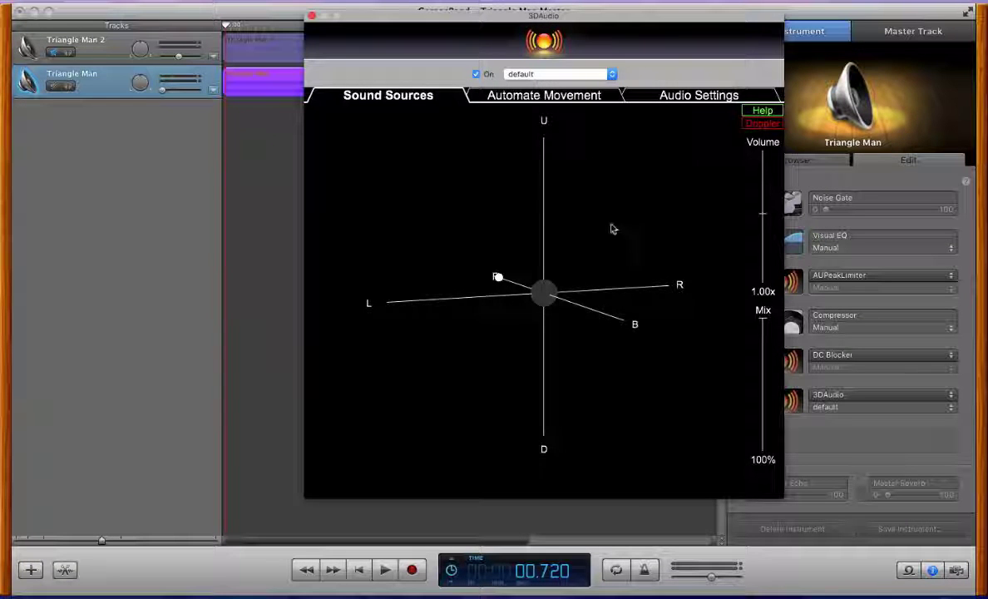
- Add two sound sources, one high near the U axis and one between R and B, plus a path point near L
scroll(589, 247, up, 3)
scroll(600, 241, down, 1)
scroll(611, 245, up, 4)
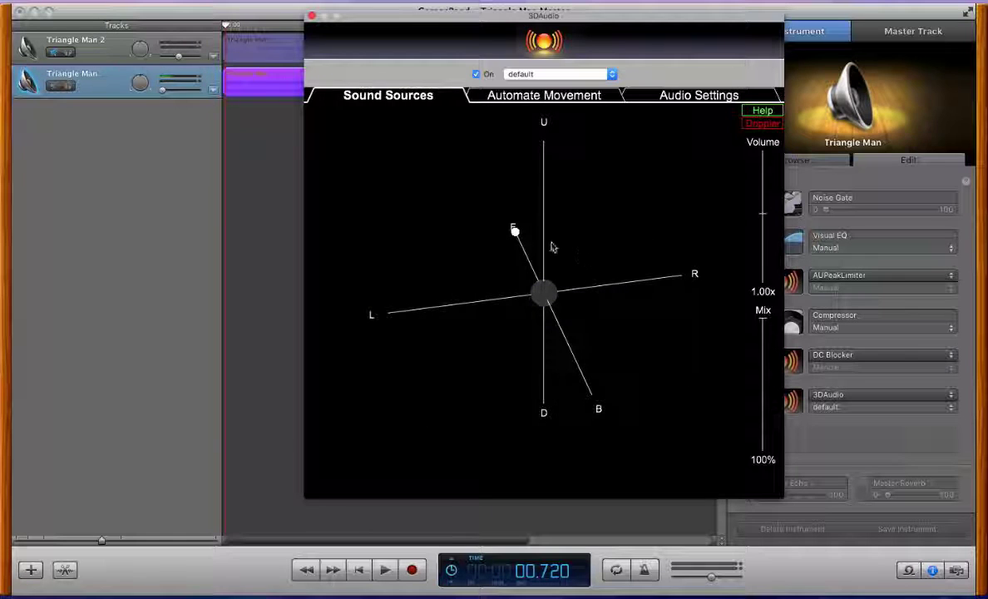
drag(652, 269, 456, 209)
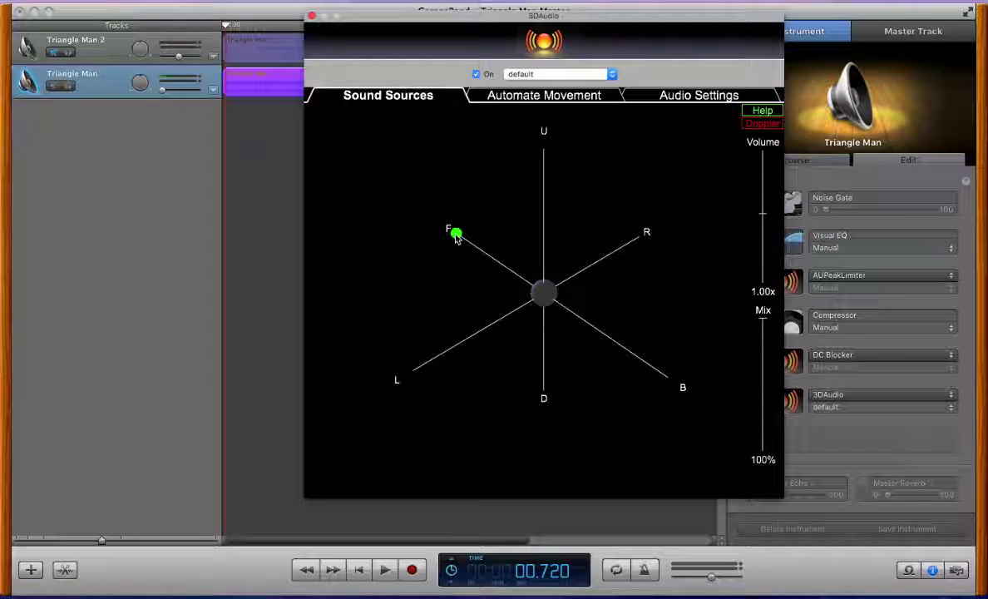
click(588, 137)
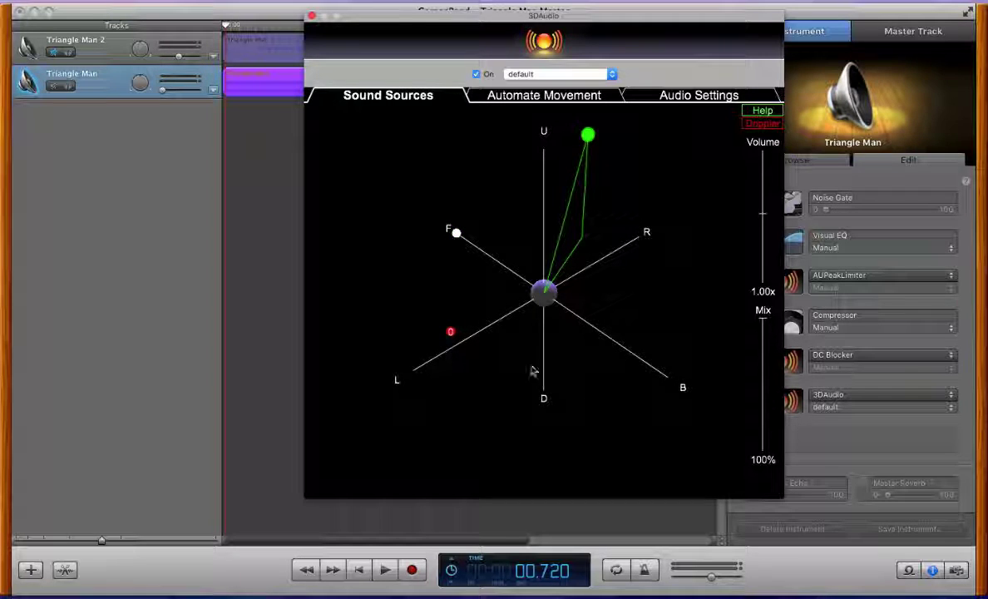
click(622, 307)
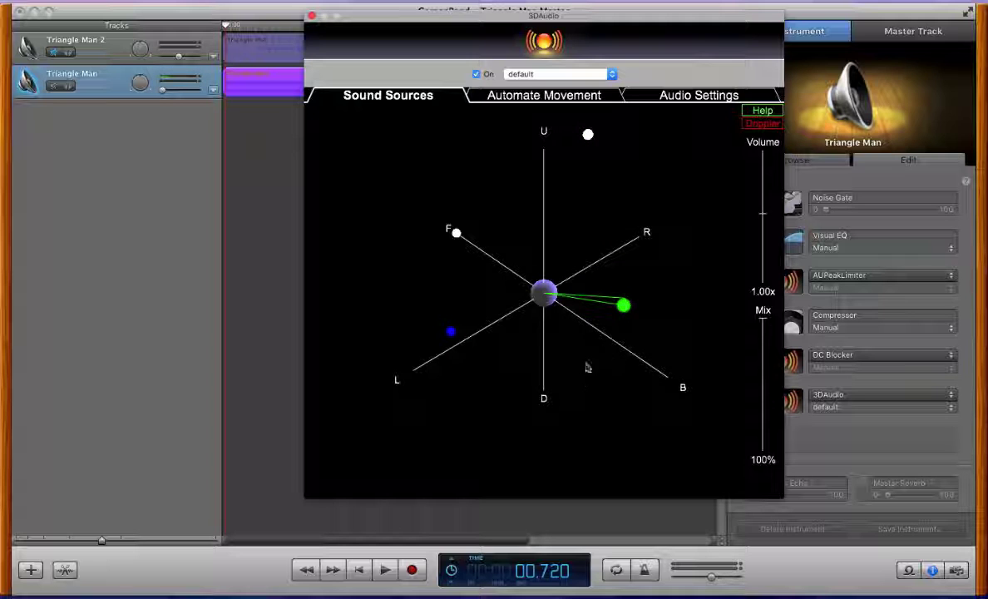
- Select and delete the added sound sources and the path point, keeping the original source at F
drag(671, 347, 478, 131)
key(Delete)
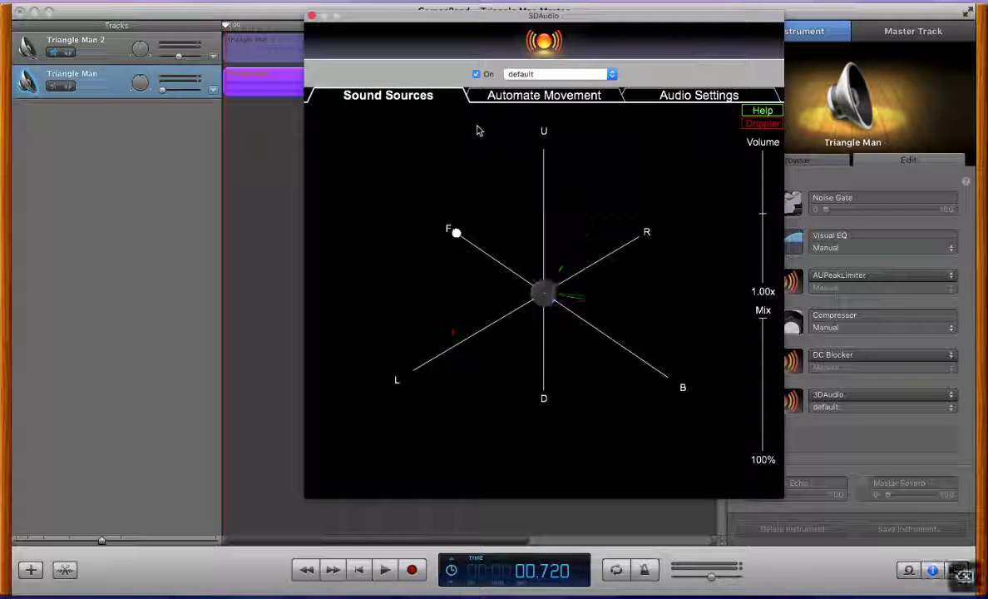
- Examine the 3D sound space from different angles and zoom distances with nothing selected
click(519, 346)
scroll(519, 346, down, 3)
scroll(519, 346, right, 5)
scroll(519, 346, left, 5)
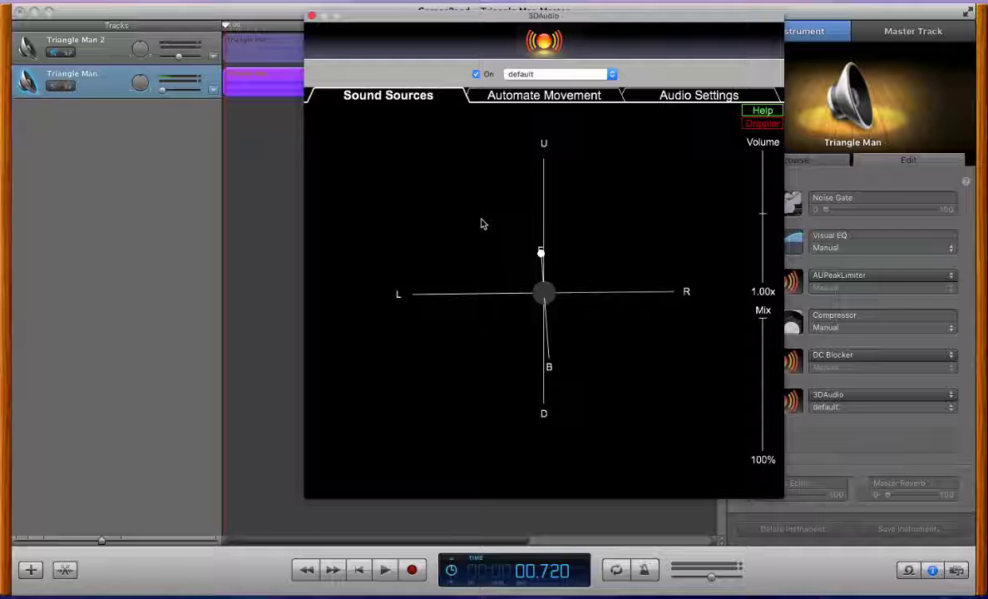
key(Left)
key(Left)
key(Left)
key(Down)
key(Down)
key(Down)
key(Down)
key(Down)
key(Up)
key(Up)
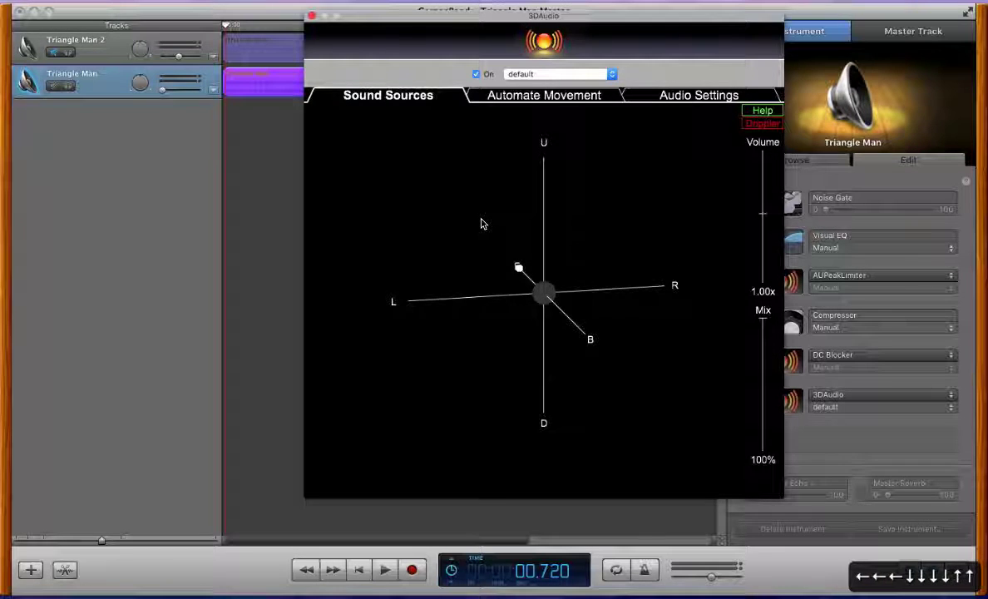
key(Down)
key(Left)
key(Right)
key(alt+Up)
key(alt+Up)
key(alt+Up)
key(alt+Down)
key(alt+Down)
key(alt+Down)
key(alt+Down)
key(alt+Up)
key(alt+Up)
key(alt+Up)
key(alt+Up)
key(alt+Up)
key(alt+Up)
key(alt+Down)
key(alt+Down)
key(alt+Down)
key(alt+Down)
key(alt+Down)
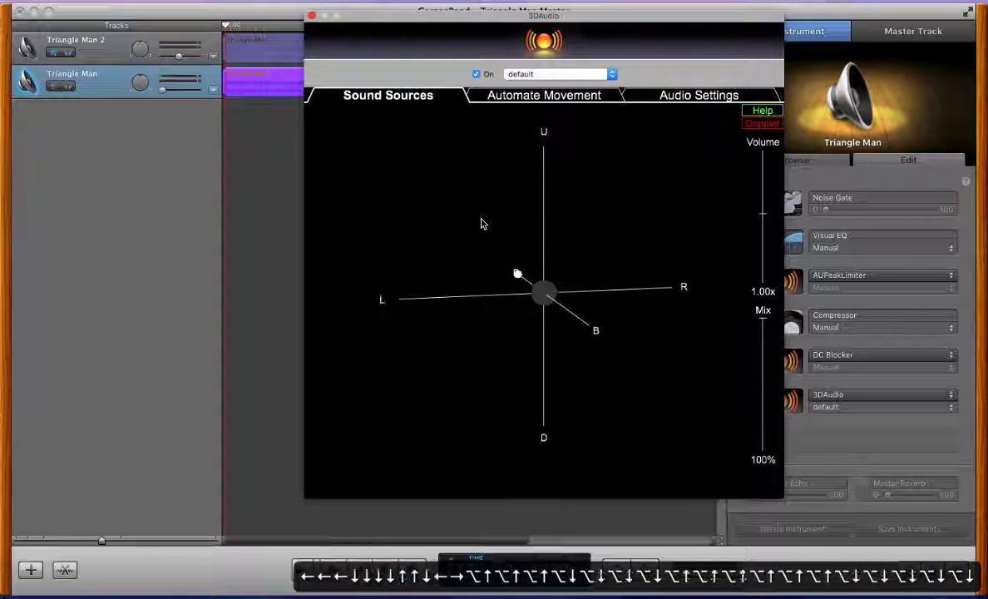
- Select the sound source near F and shift it sideways toward the L side
drag(426, 216, 563, 416)
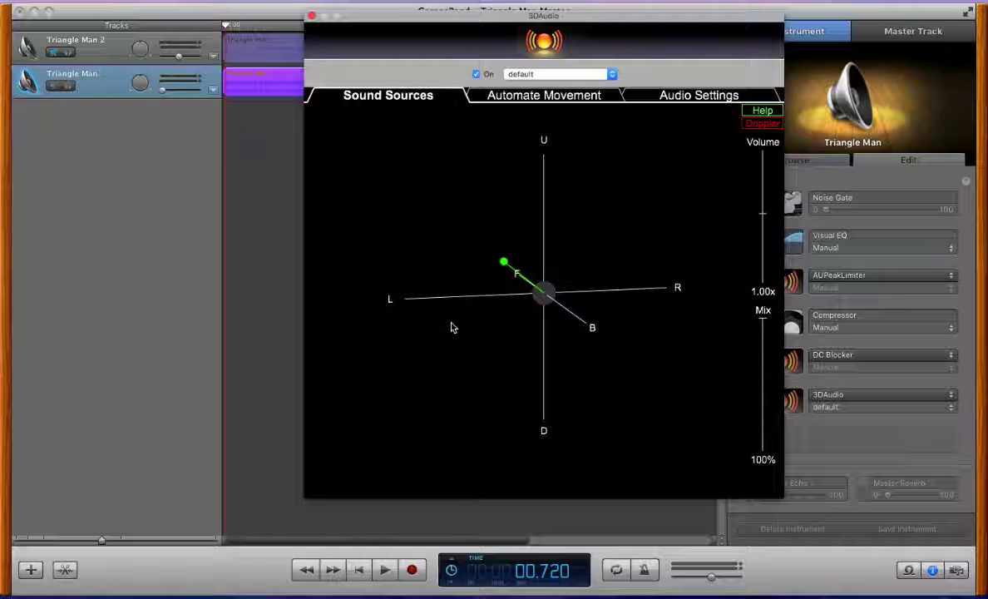
key(Right)
key(Right)
key(Right)
key(Right)
key(Right)
key(Right)
key(Right)
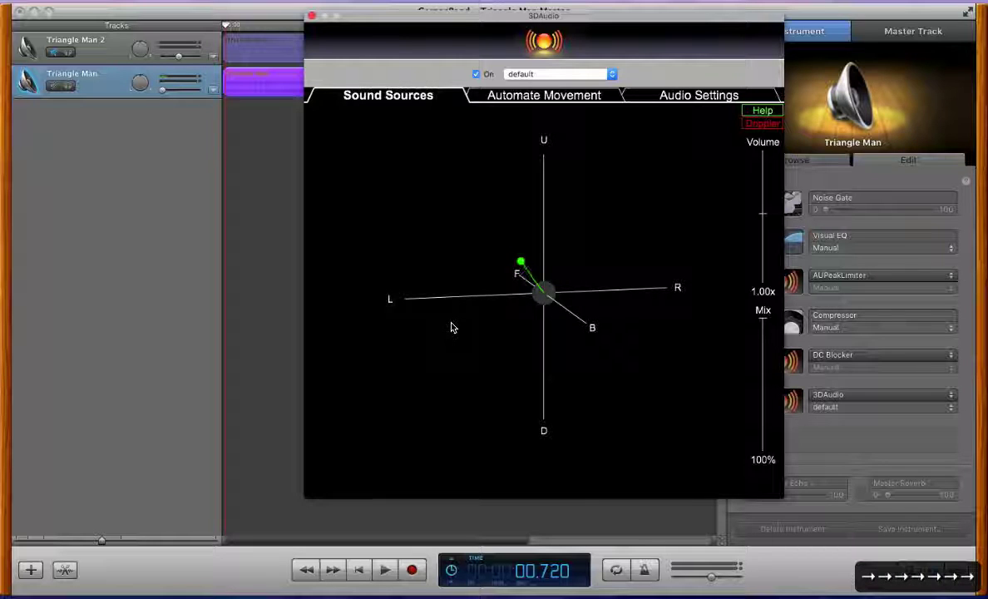
key(Right)
key(Right)
key(Right)
key(Right)
key(Right)
key(Right)
key(Right)
key(Right)
key(Left)
key(Left)
key(Left)
key(Left)
key(Left)
key(Left)
key(Left)
key(Left)
key(Left)
key(Left)
key(Left)
key(Left)
key(Left)
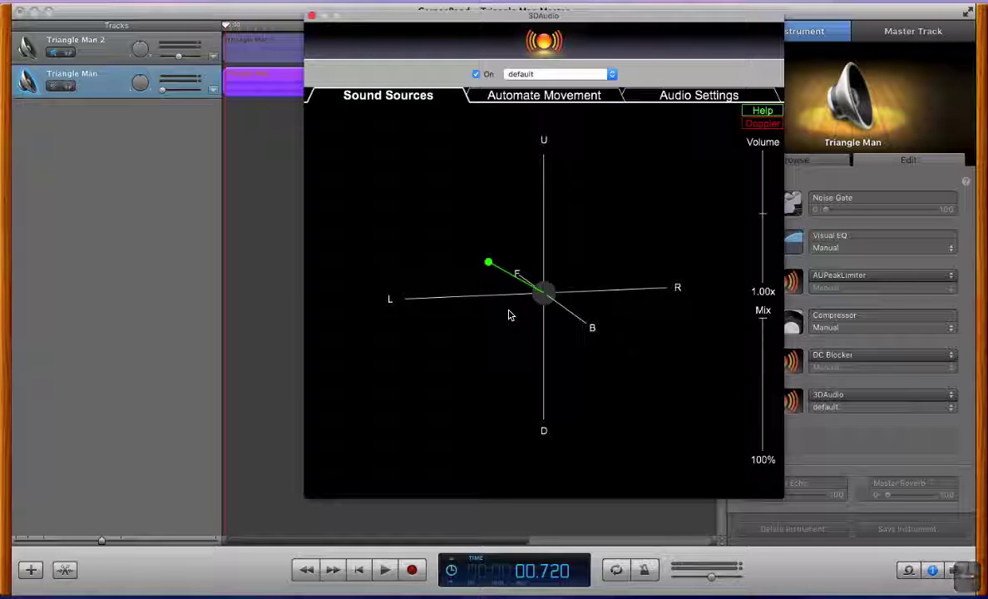
key(Left)
key(Left)
key(Left)
key(Left)
key(Left)
key(Left)
key(Left)
key(Left)
key(Left)
key(Left)
key(Left)
- Fine-tune the selected source's position, placing it between F and L slightly above the horizontal plane
key(Down)
key(Down)
key(Down)
key(Down)
key(Up)
key(Up)
key(Up)
key(Up)
key(Up)
key(Up)
key(Up)
scroll(510, 314, down, 3)
scroll(511, 314, up, 3)
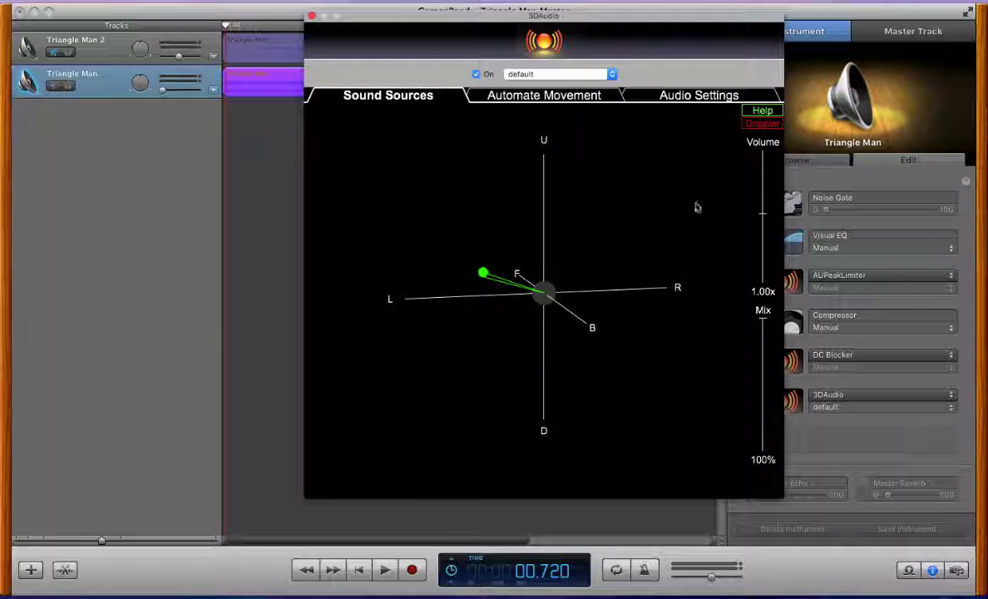
- Add path points for the selected sound source to form a four-point loop above the listener, and clear the selection
click(532, 223)
click(421, 193)
click(608, 270)
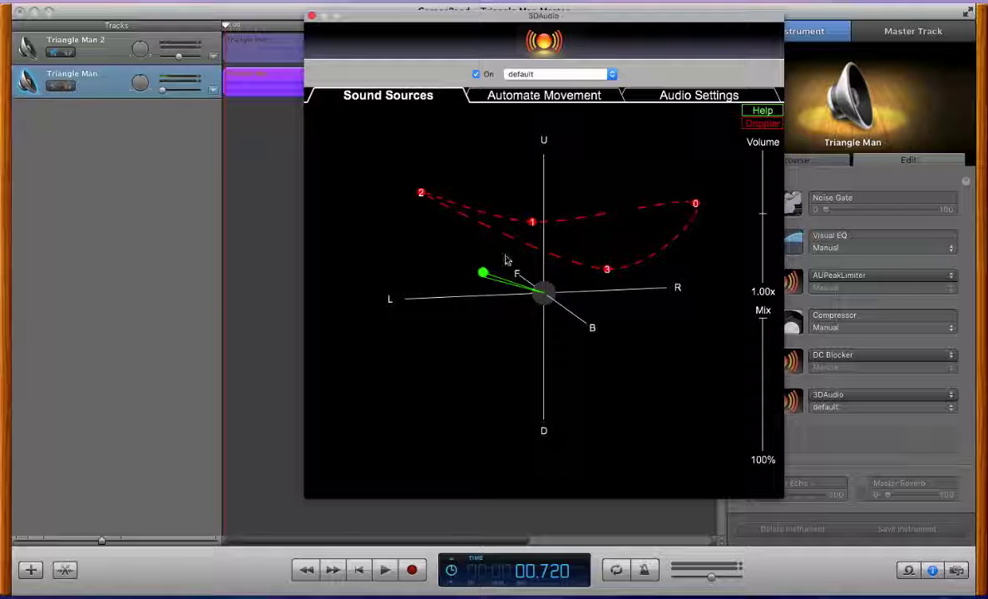
click(574, 208)
- Reselect the sound source and add two more path points, one on the L side and one on the R side
scroll(574, 207, up, 5)
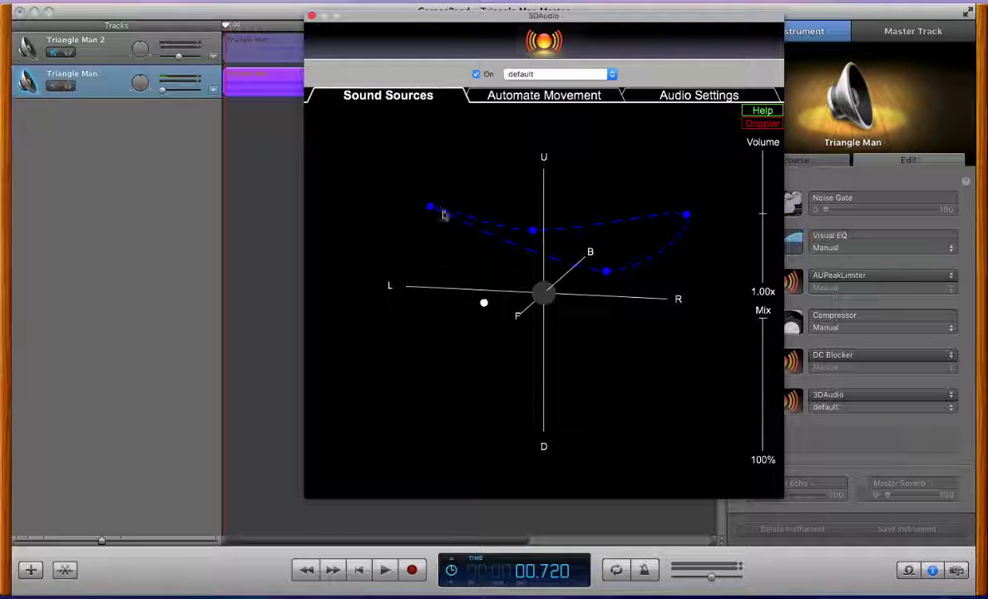
drag(511, 330, 441, 258)
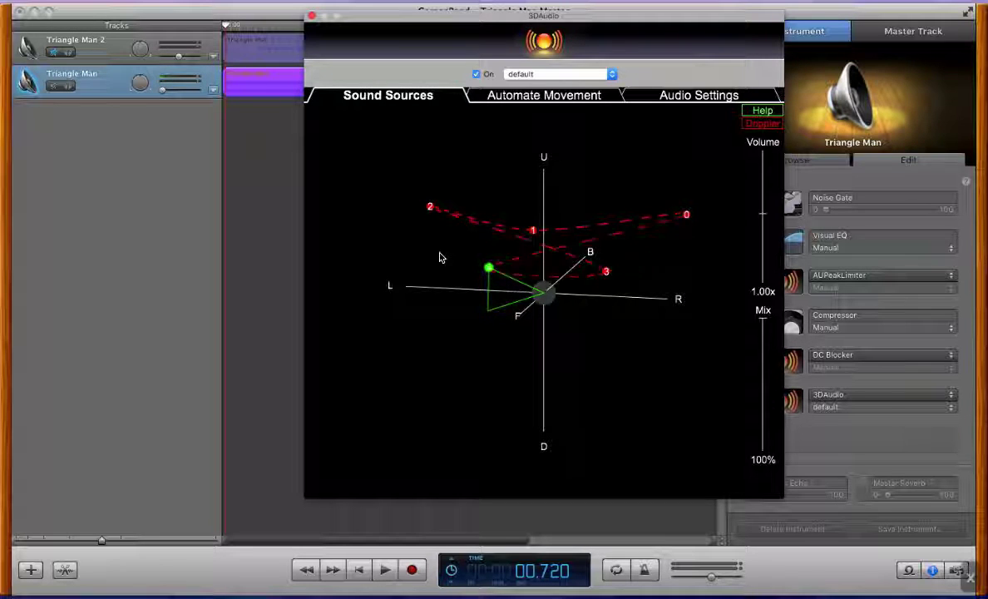
key(x)
key(x)
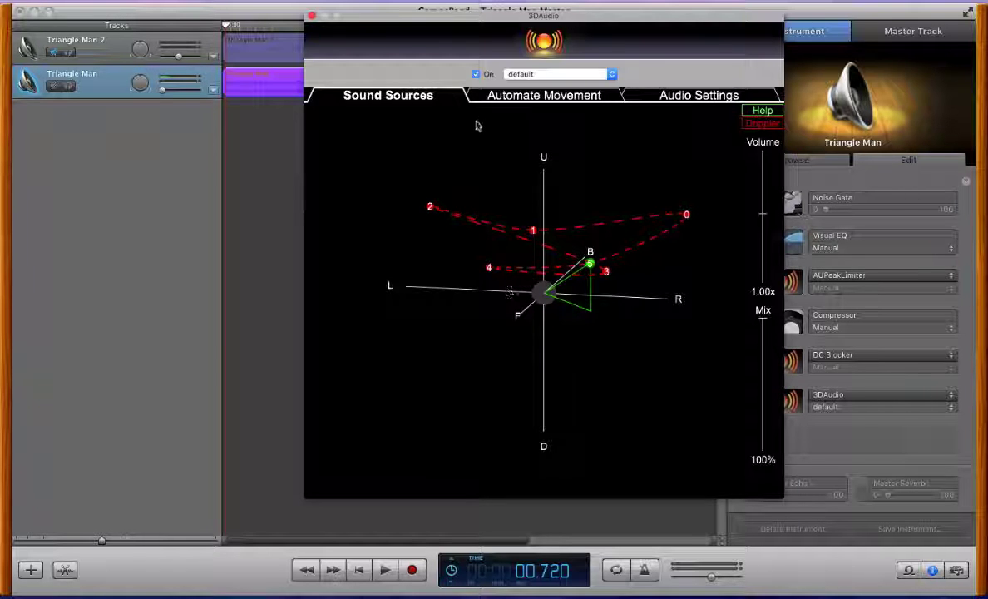
- Select the sound source together with path points 1, 3, 4 and 5 as one group, and deselect them
drag(475, 126, 647, 410)
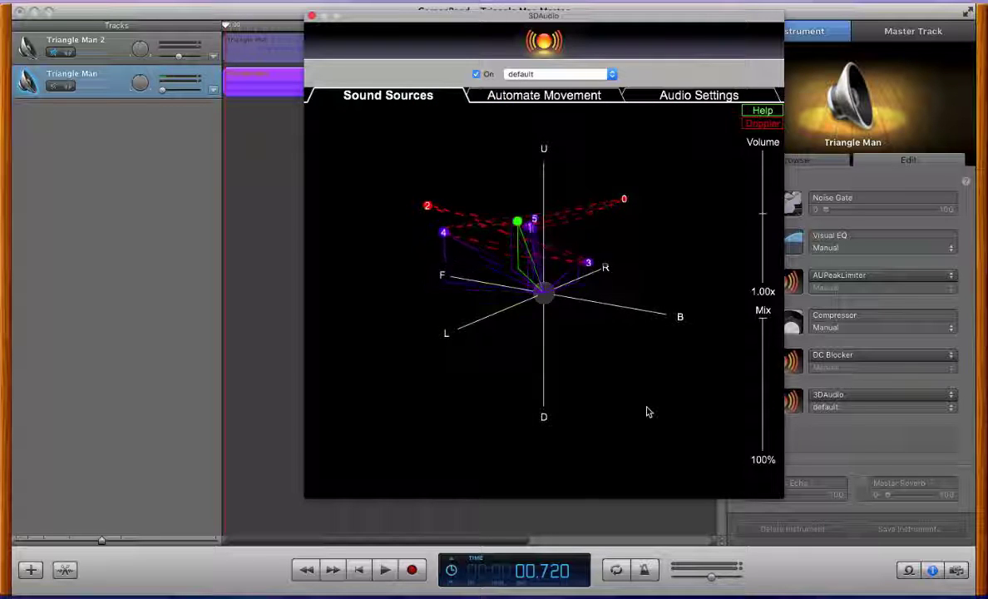
click(699, 327)
- Open the sound source's position for editing and set its distance to 1 m
drag(540, 226, 432, 235)
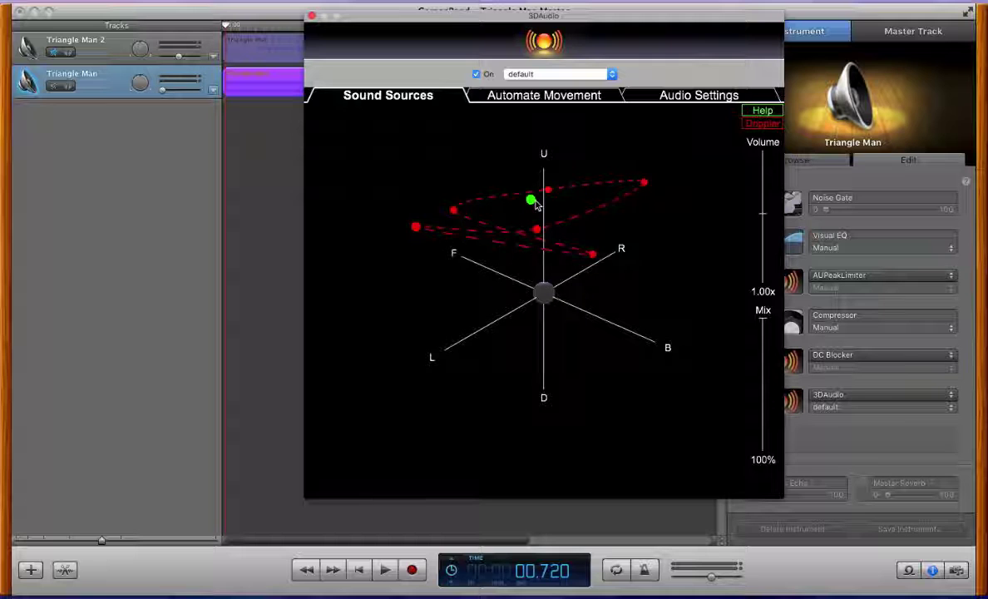
click(534, 202)
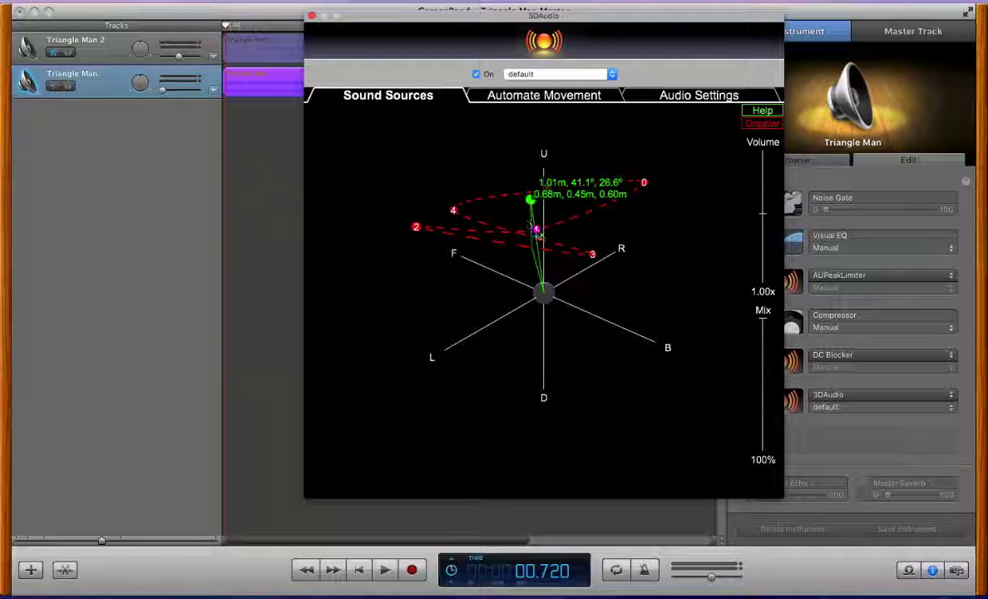
click(536, 230)
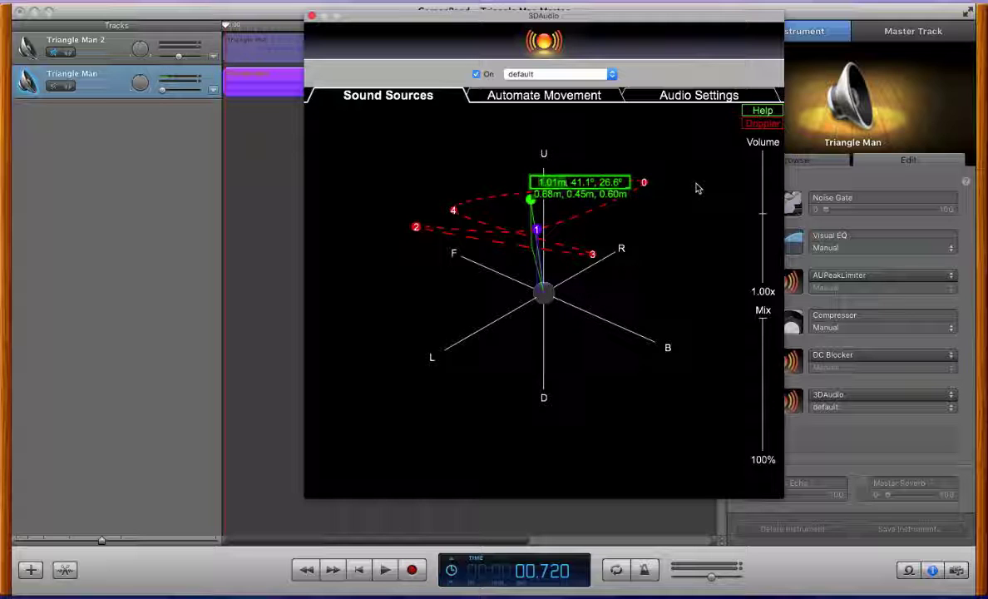
text(1)
key(Return)
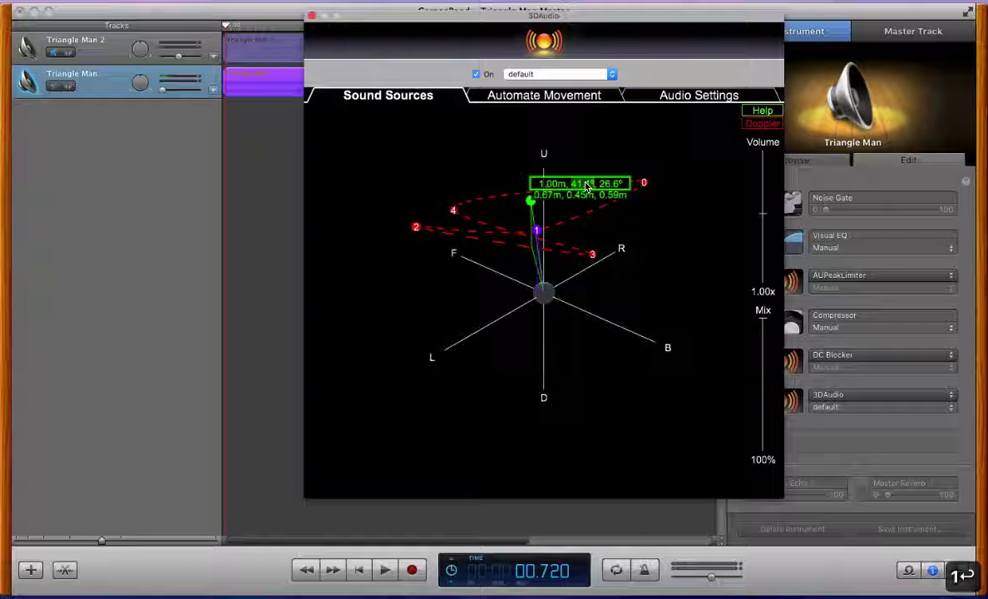
- Set the sound source's horizontal angle to -40 degrees and close the position editor
click(586, 183)
text(-40)
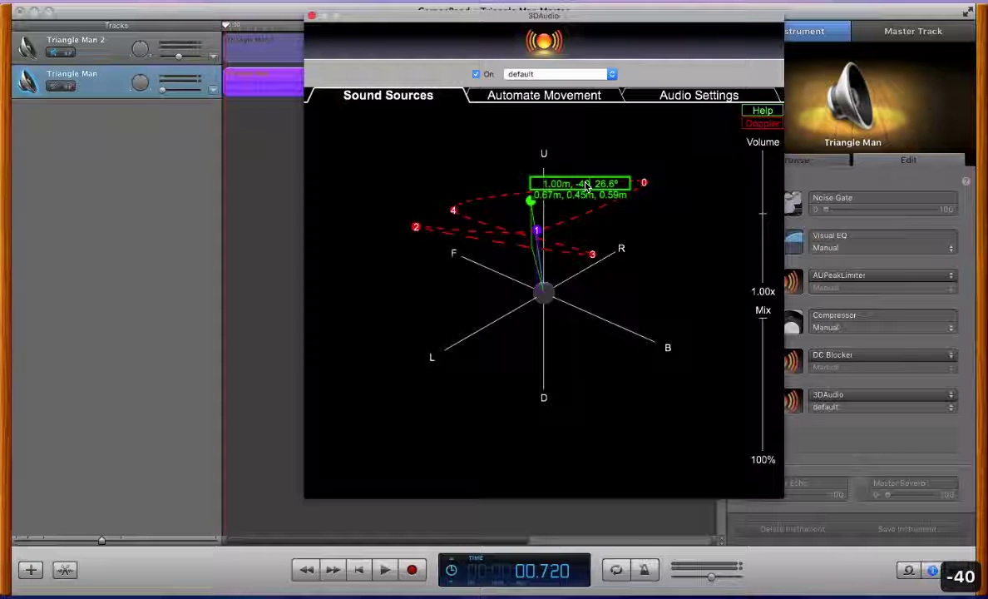
key(Return)
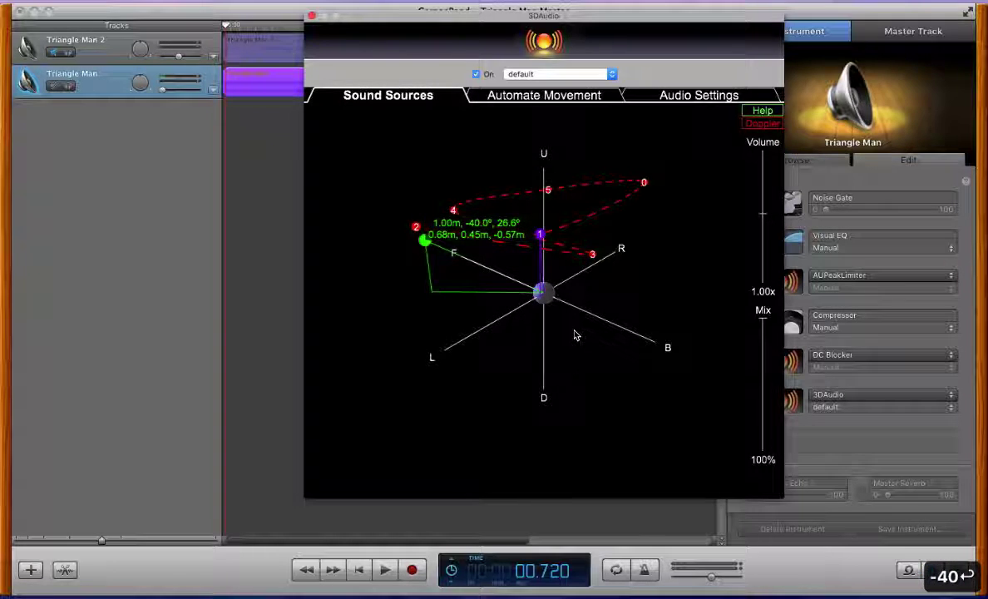
click(574, 335)
- Reorder the source's path by changing path point 3 to number 1
drag(446, 258, 388, 196)
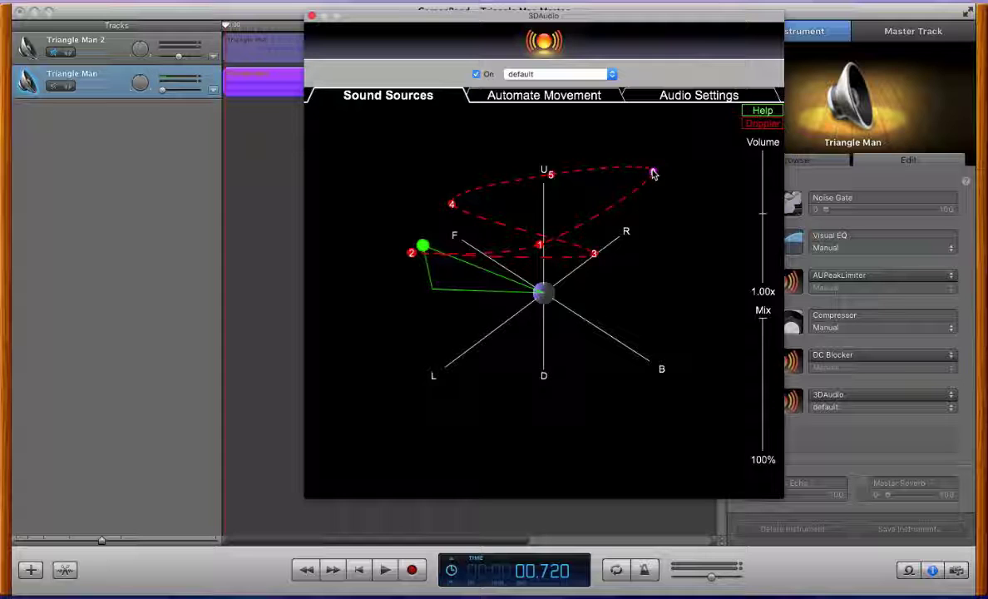
click(596, 256)
click(595, 255)
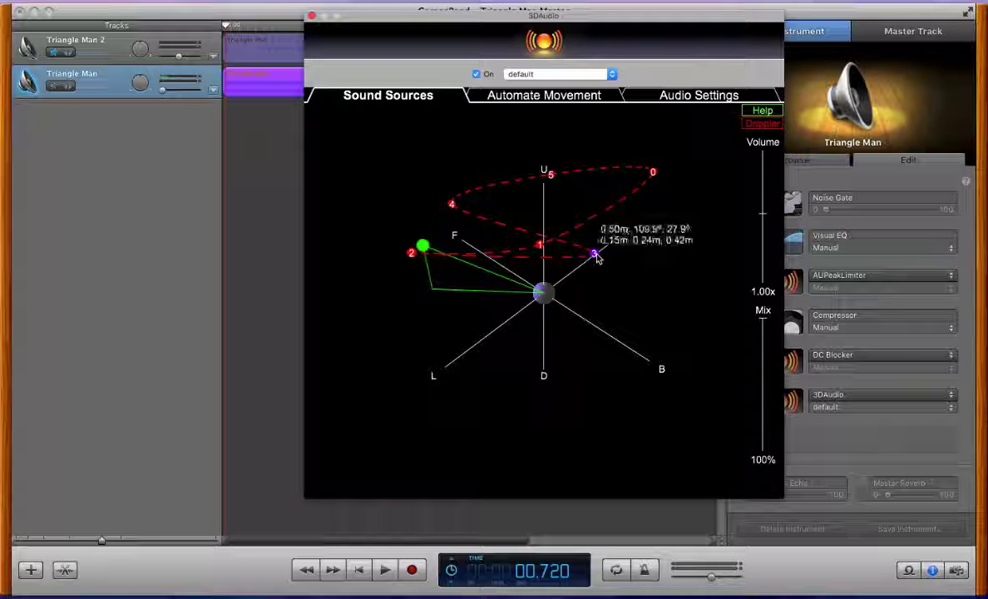
key(1)
key(Return)
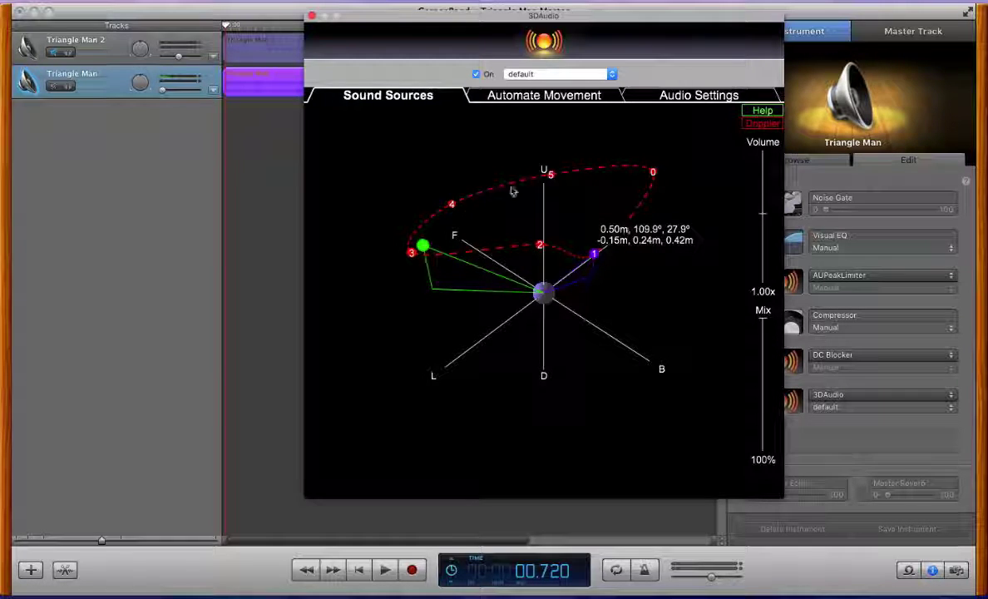
click(684, 191)
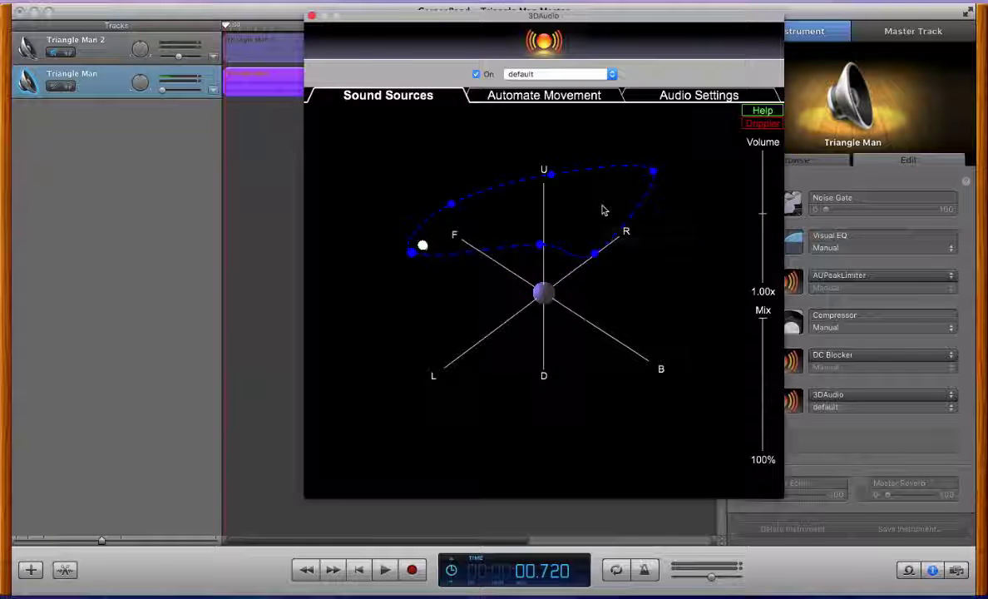
scroll(603, 209, right, 3)
scroll(603, 210, down, 3)
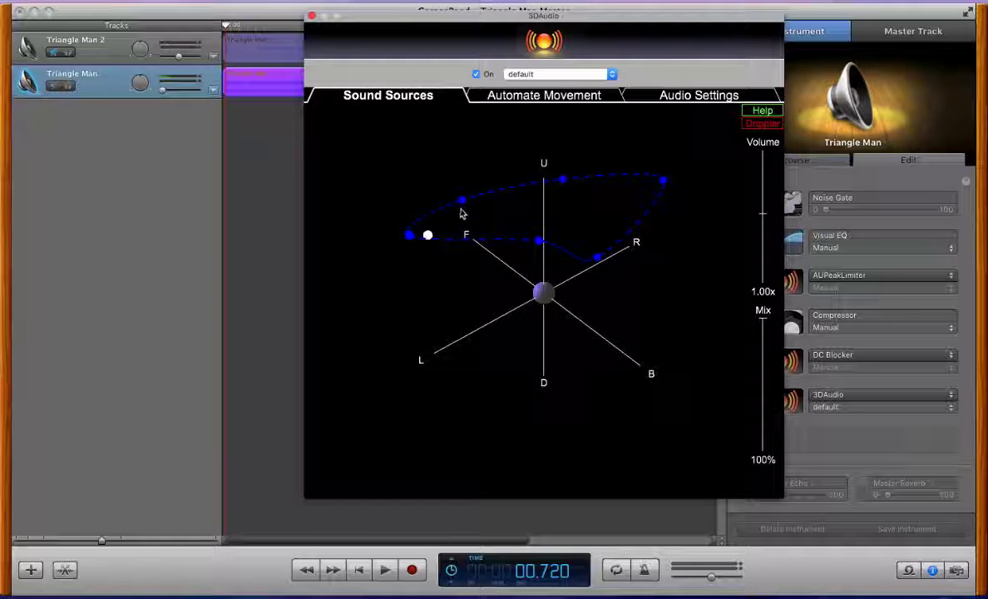
drag(402, 204, 522, 352)
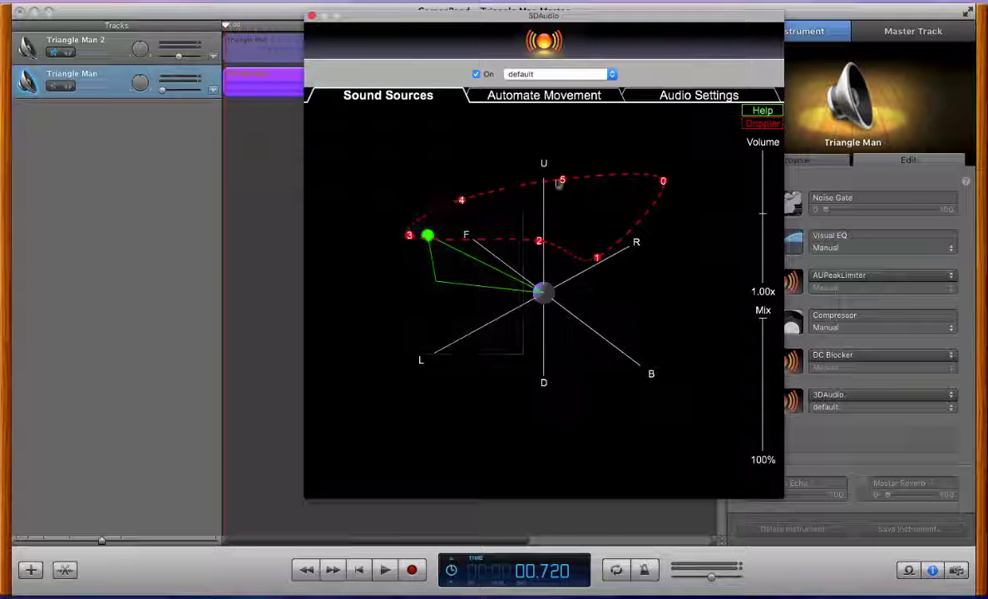
click(553, 114)
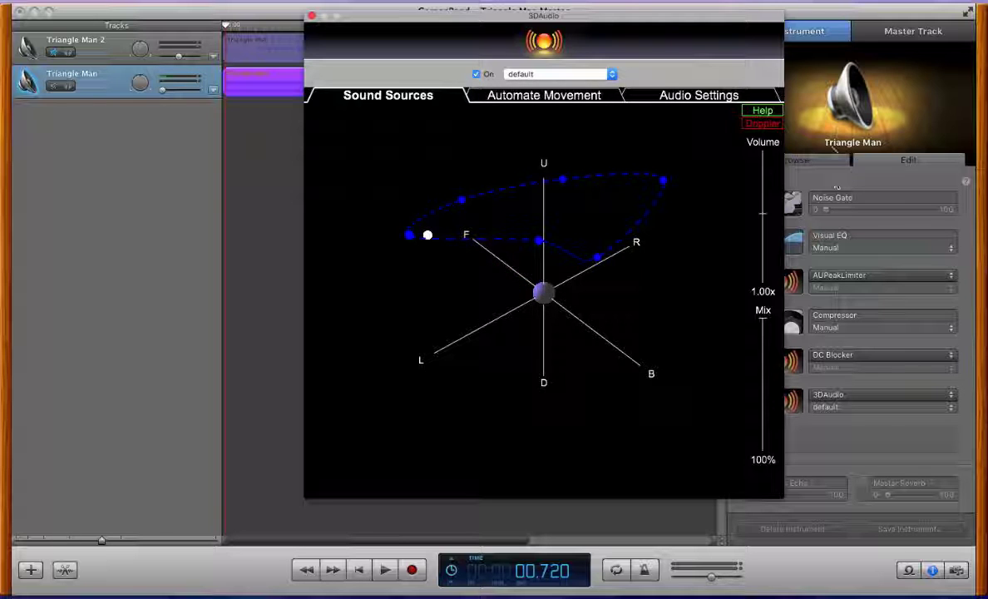
- Review the help overlay listing the mouse and keyboard controls, and close it
click(760, 111)
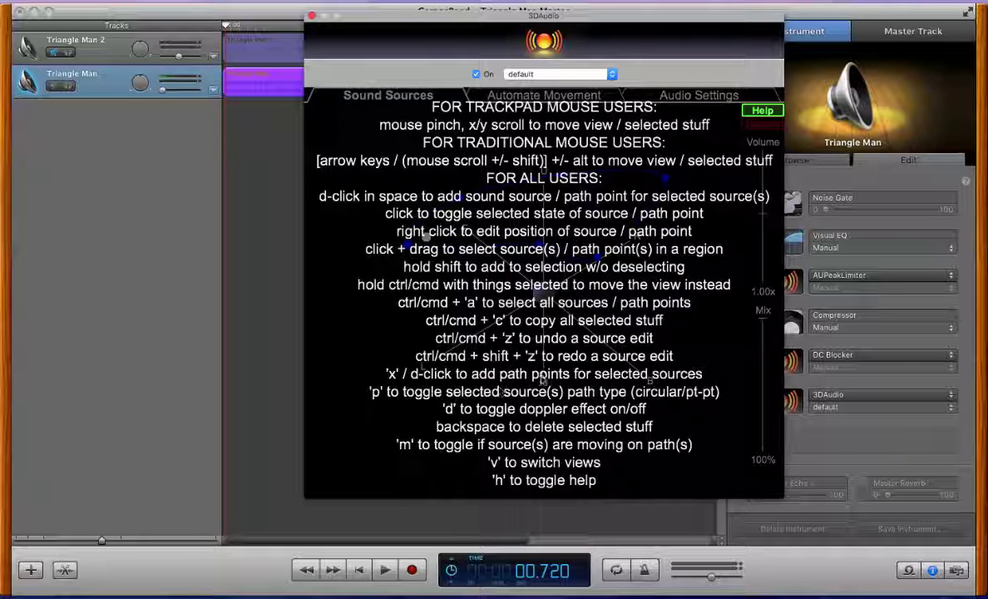
click(762, 111)
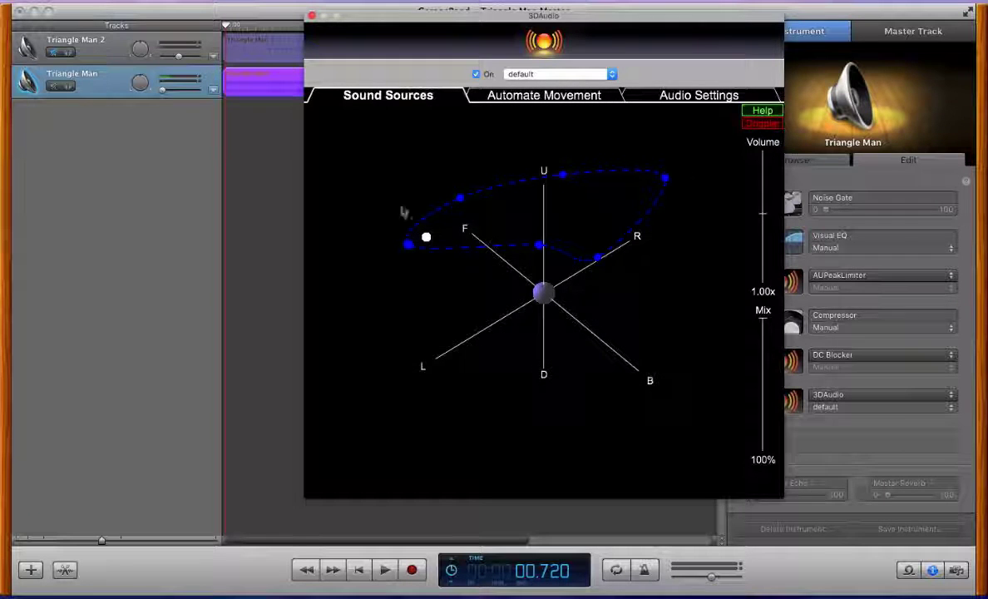
- Select the sound source and toggle its path type between circular and point-to-point, ending on point-to-point
drag(378, 186, 544, 328)
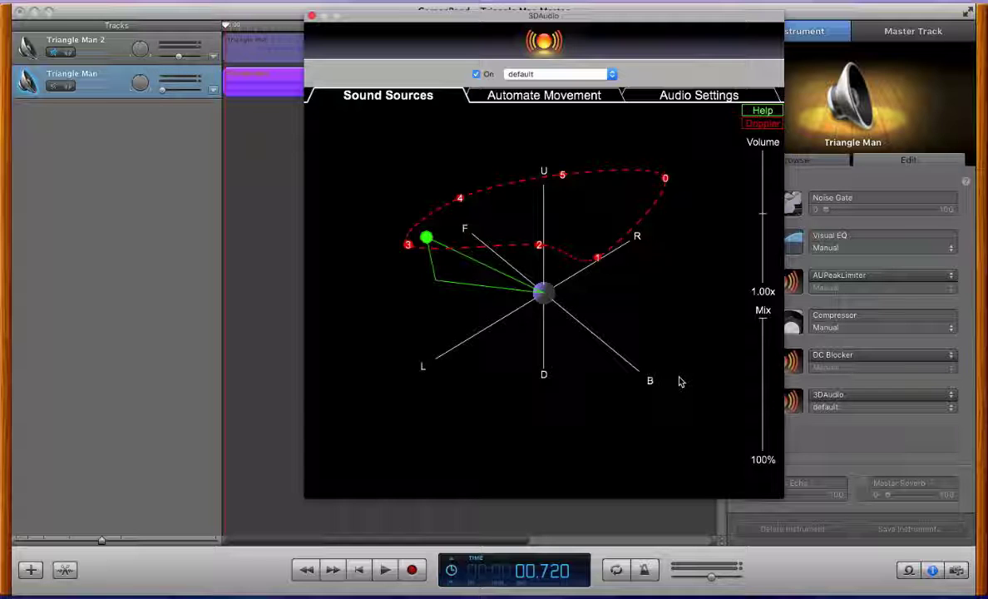
key(p)
key(p)
key(p)
key(p)
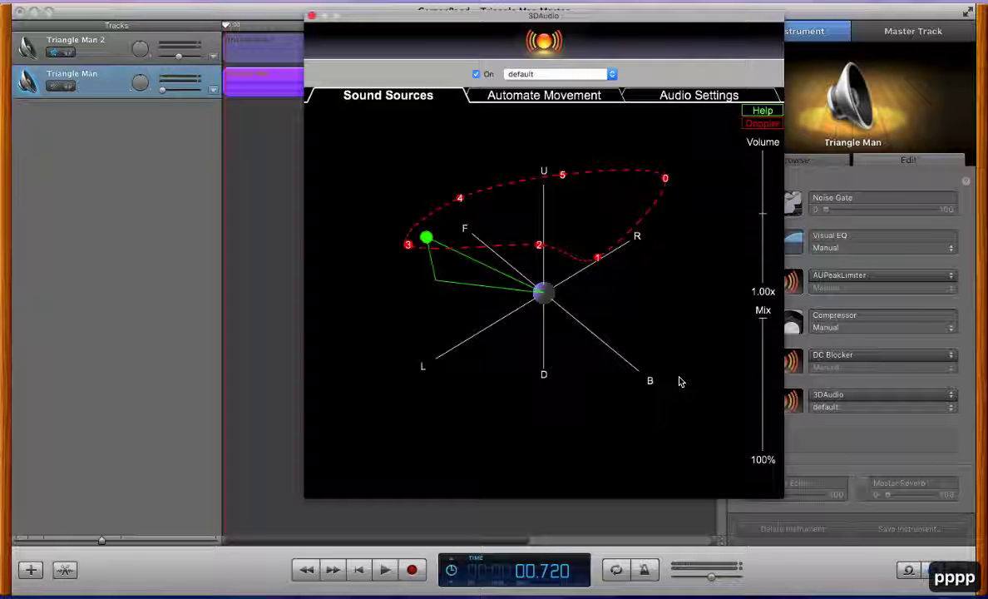
key(p)
key(p)
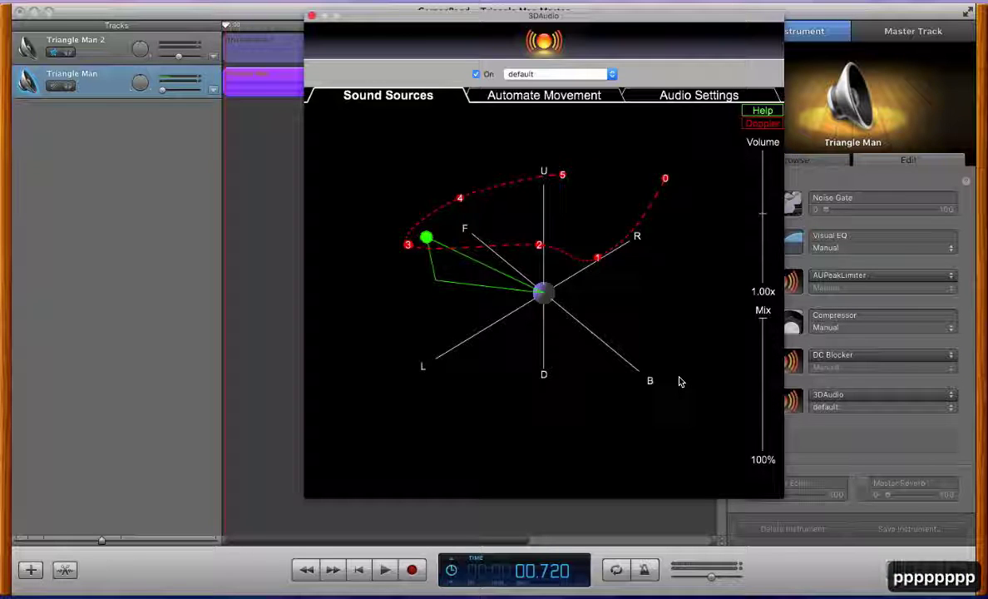
- Consult the help overlay, close it, duplicate the sound source together with its path, and delete the duplicate
click(764, 112)
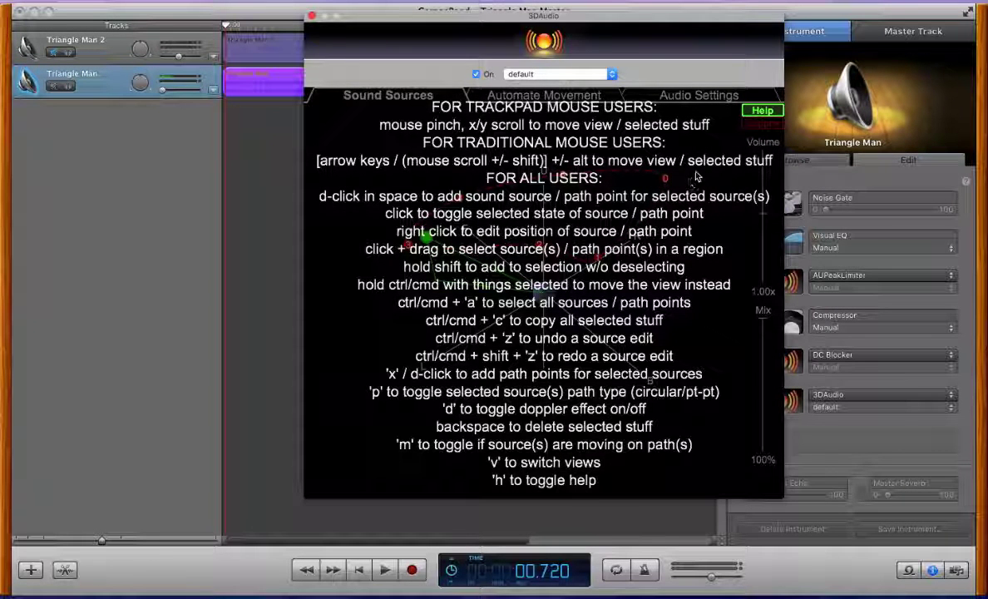
click(763, 110)
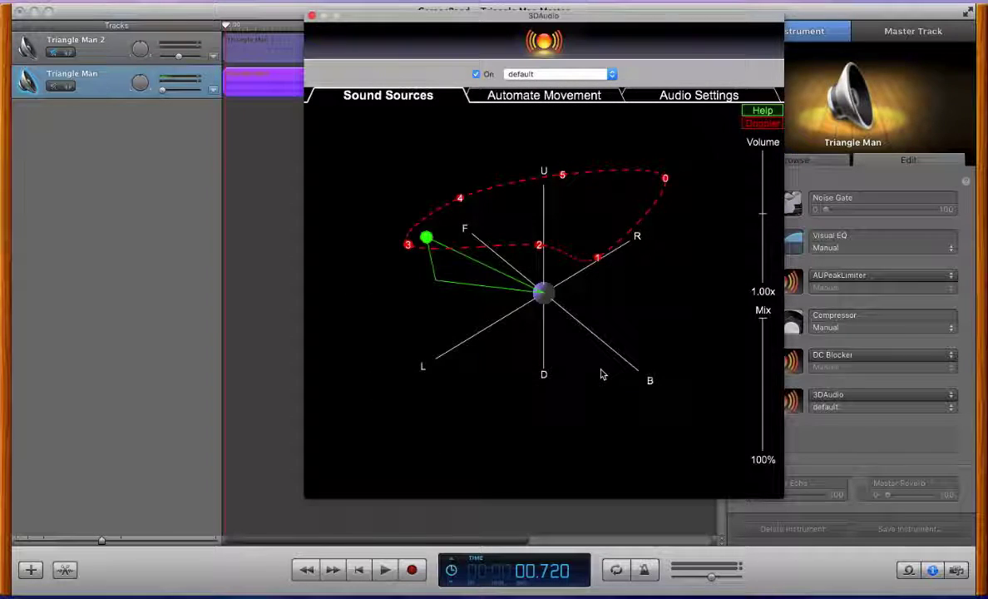
click(601, 373)
scroll(600, 373, right, 5)
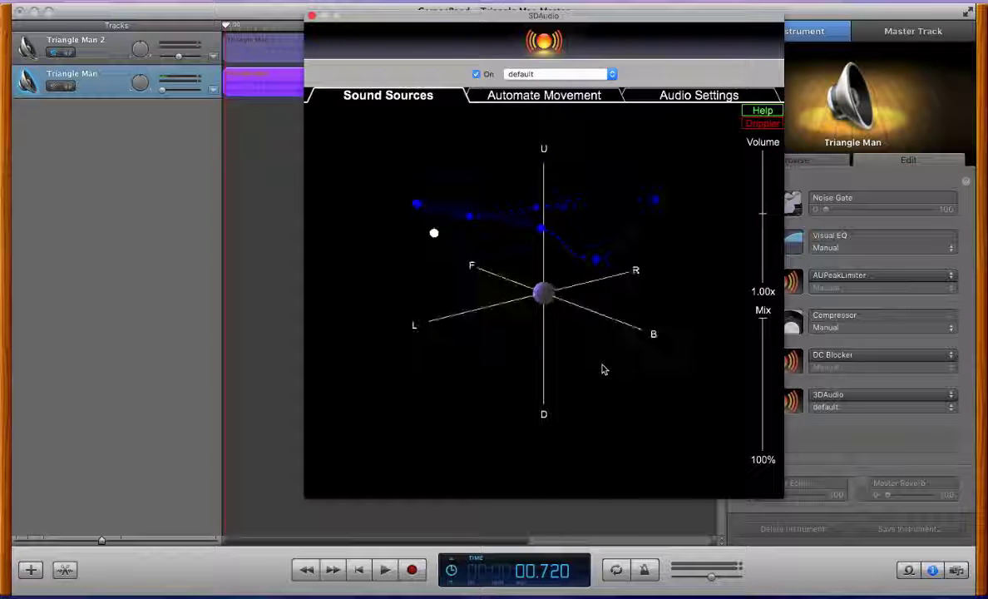
key(ctrl+a)
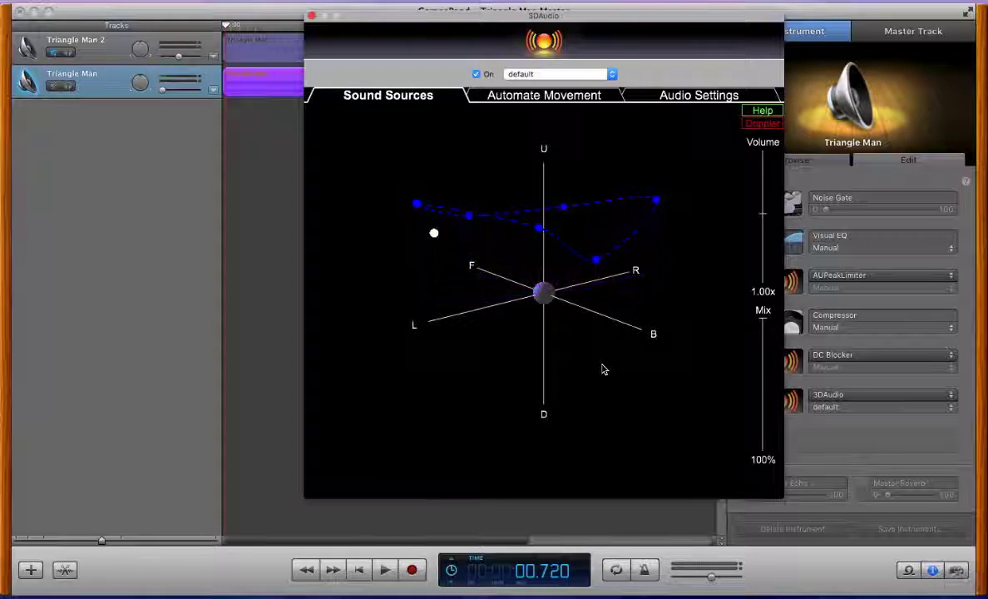
key(ctrl+c)
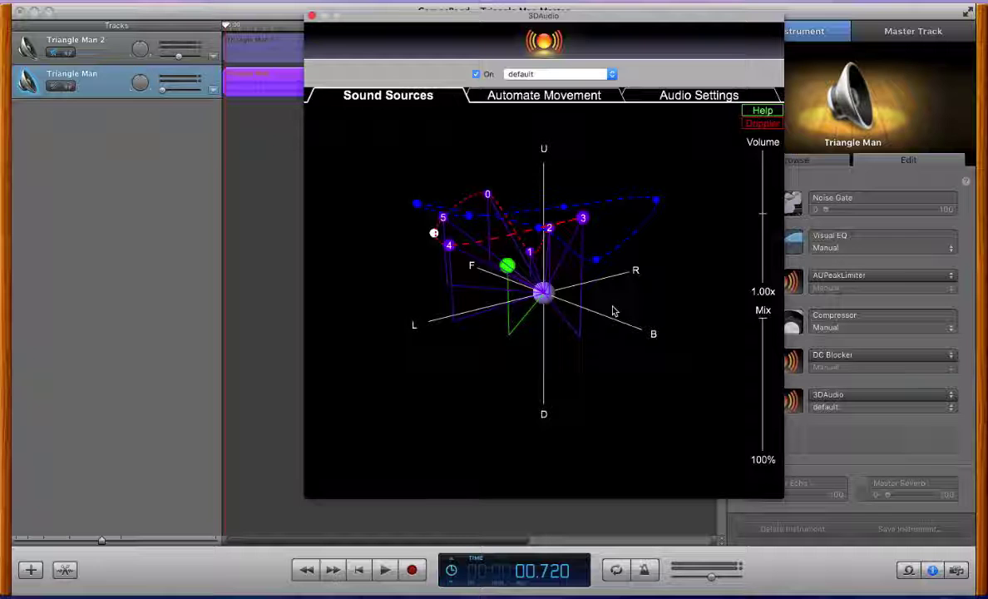
key(BackSpace)
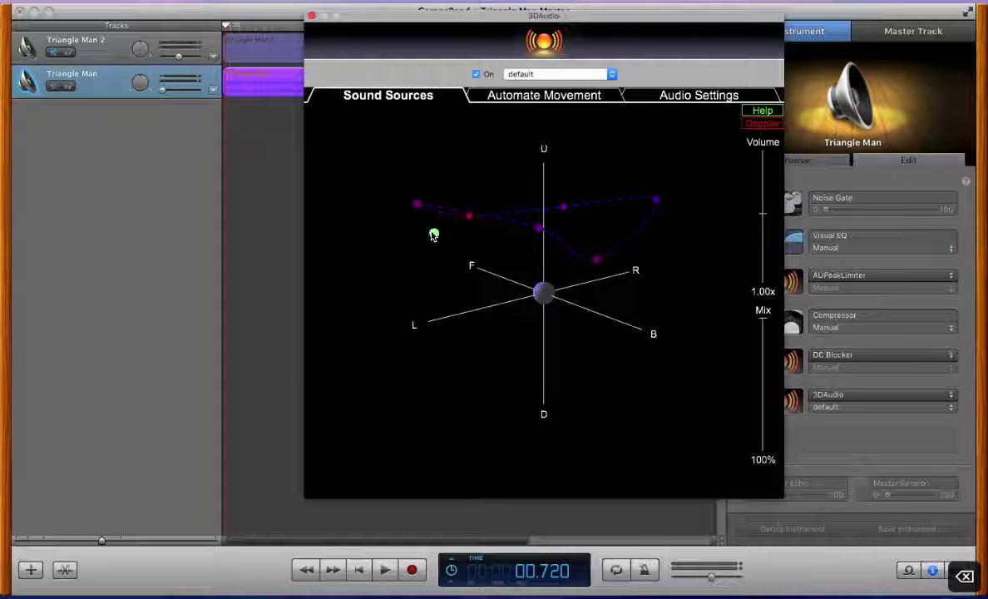
- Duplicate path points 1, 2 and 5 of the sound source and move the copies lower in the space
drag(410, 209, 465, 264)
drag(489, 170, 628, 332)
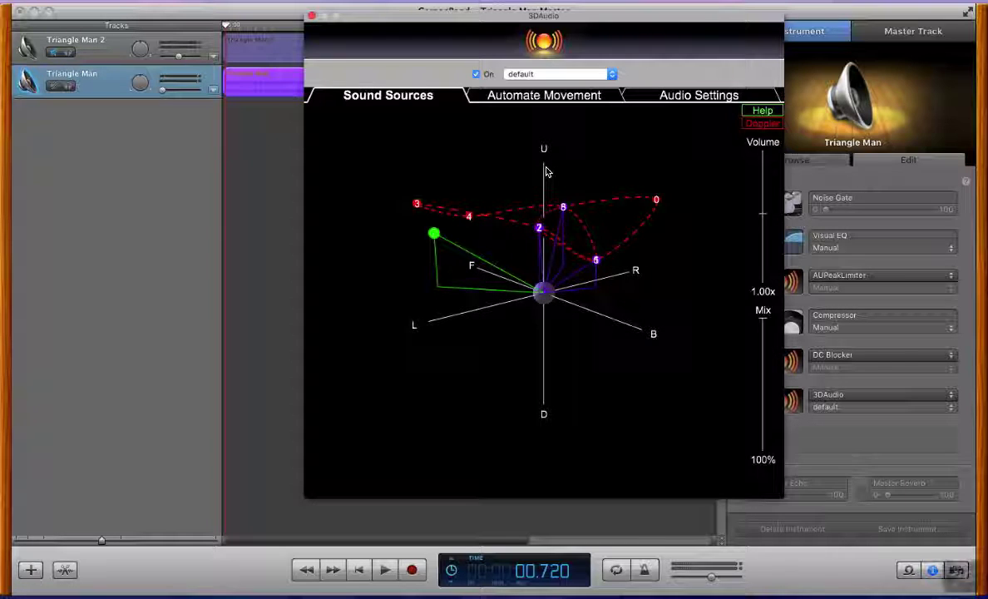
key(ctrl+c)
key(s)
- Clear the point selection, duplicate the sound source with its extended path, and delete the duplicate
click(623, 408)
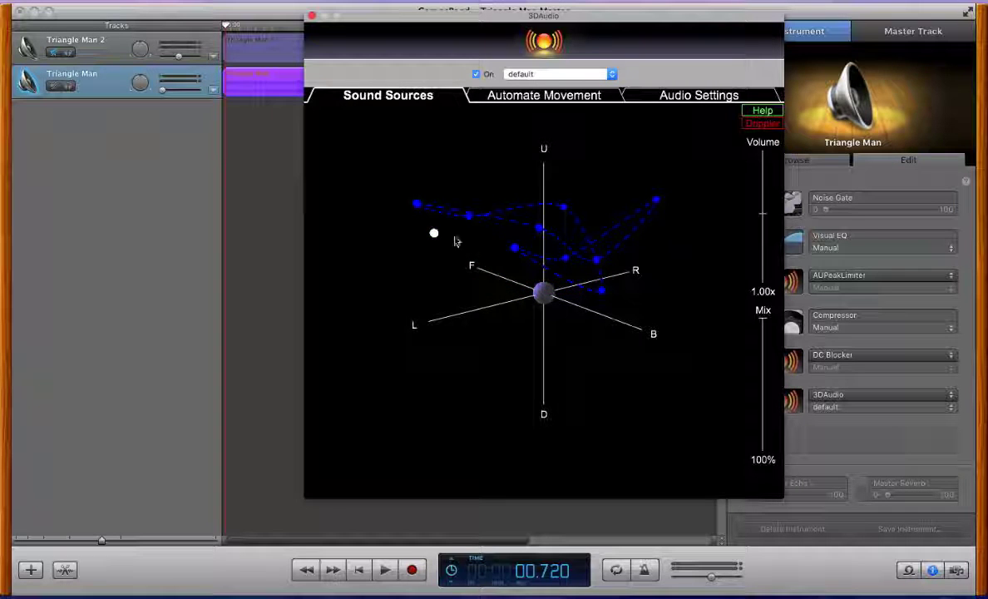
key(ctrl+c)
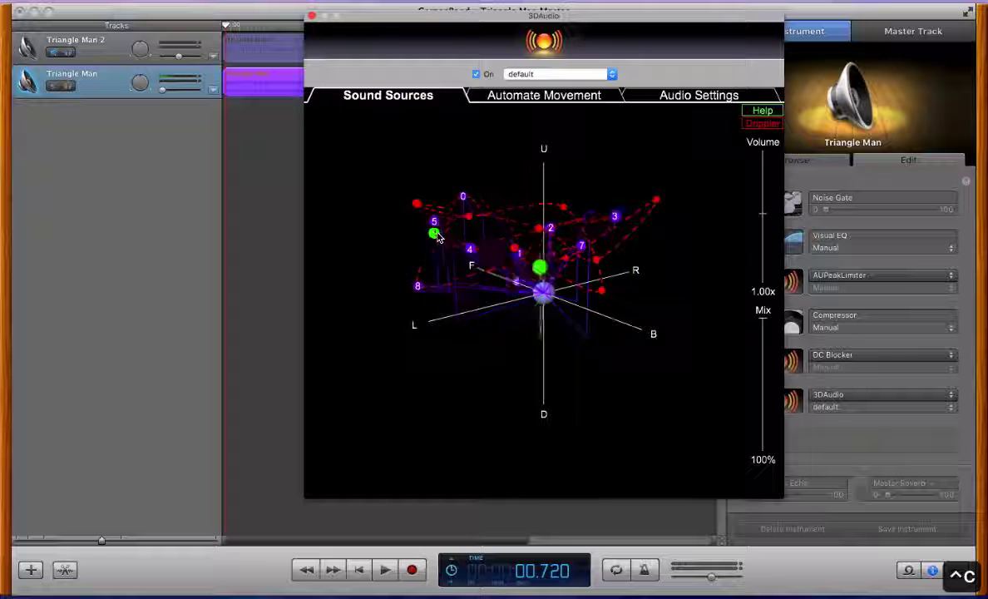
key(BackSpace)
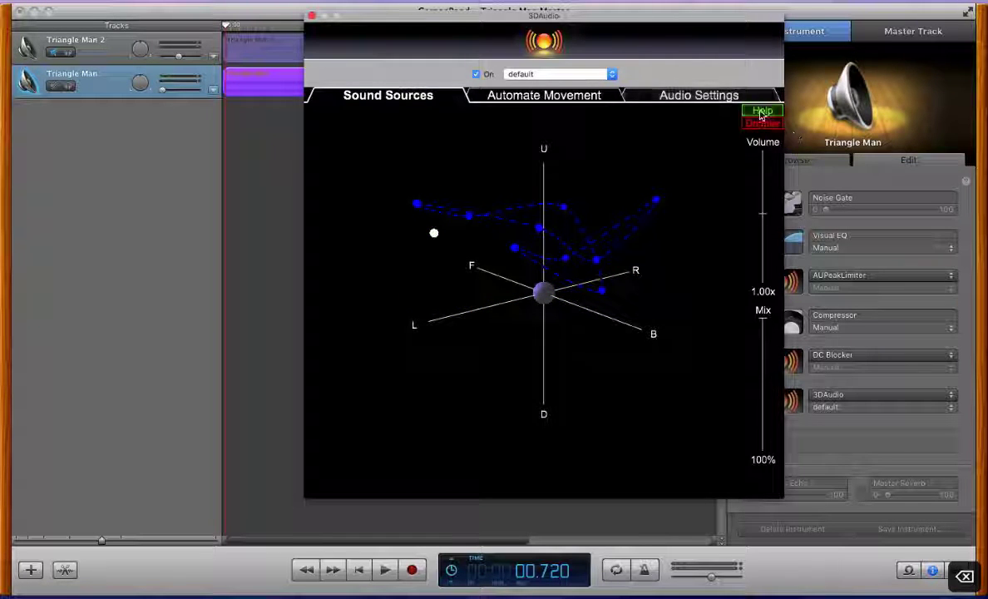
- Open the help overlay and switch back and forth between the Sound Sources and Automate Movement views, ending on Sound Sources
click(762, 109)
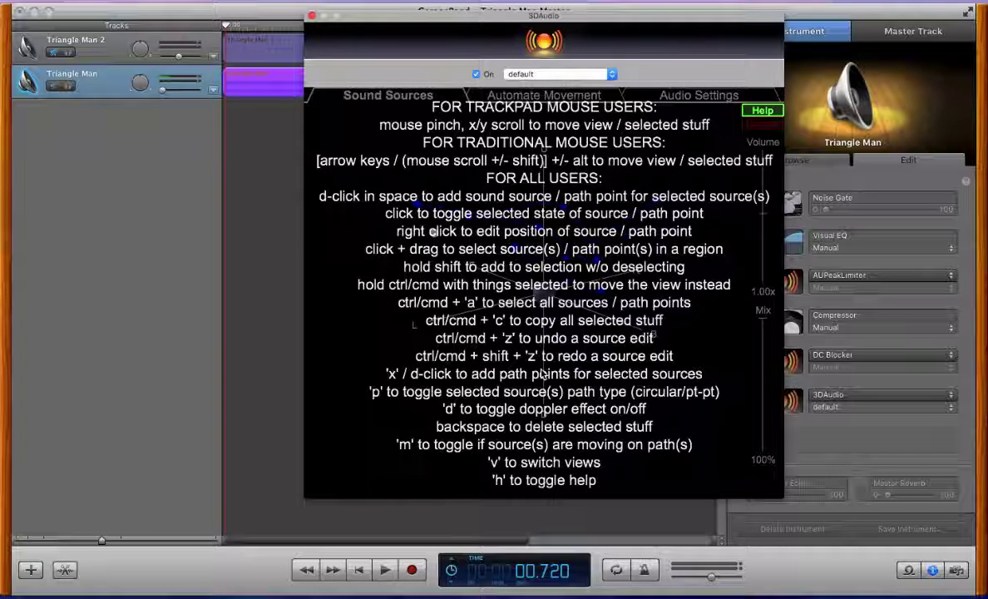
key(v)
key(v)
key(v)
key(v)
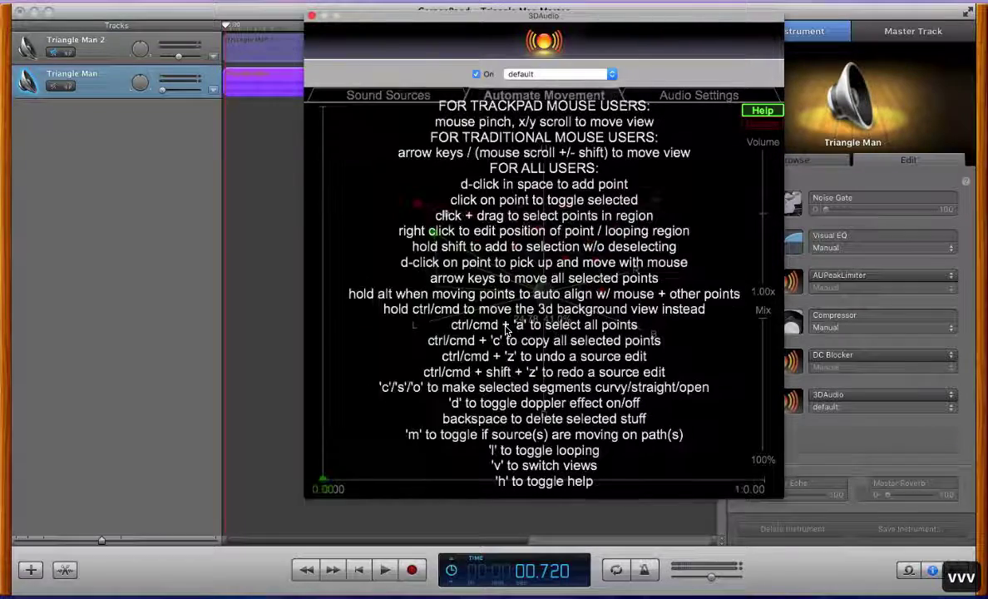
key(v)
key(v)
key(v)
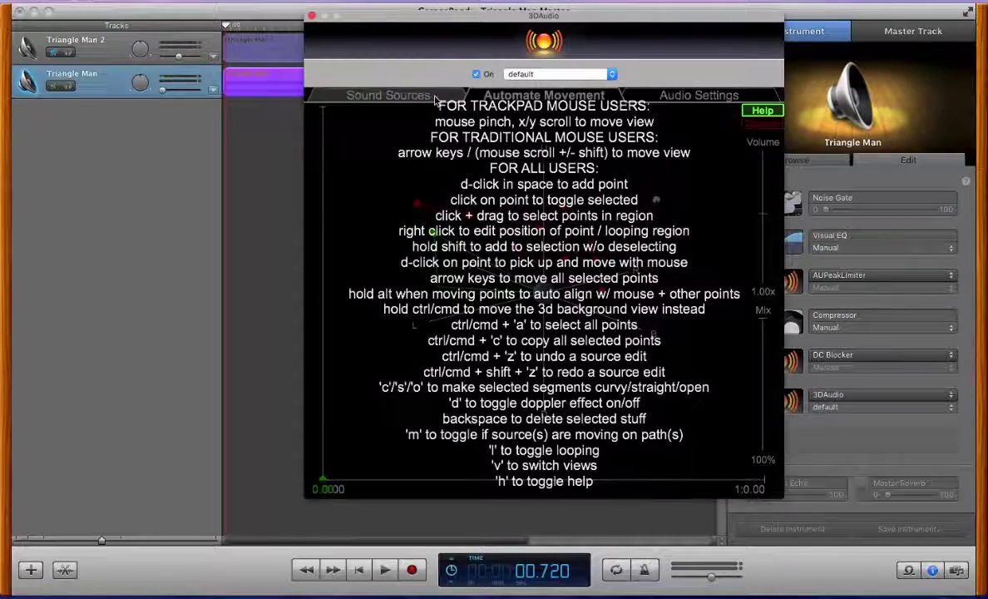
key(v)
- Toggle the help overlay on and off repeatedly, ending with it closed
key(h)
key(h)
key(h)
key(h)
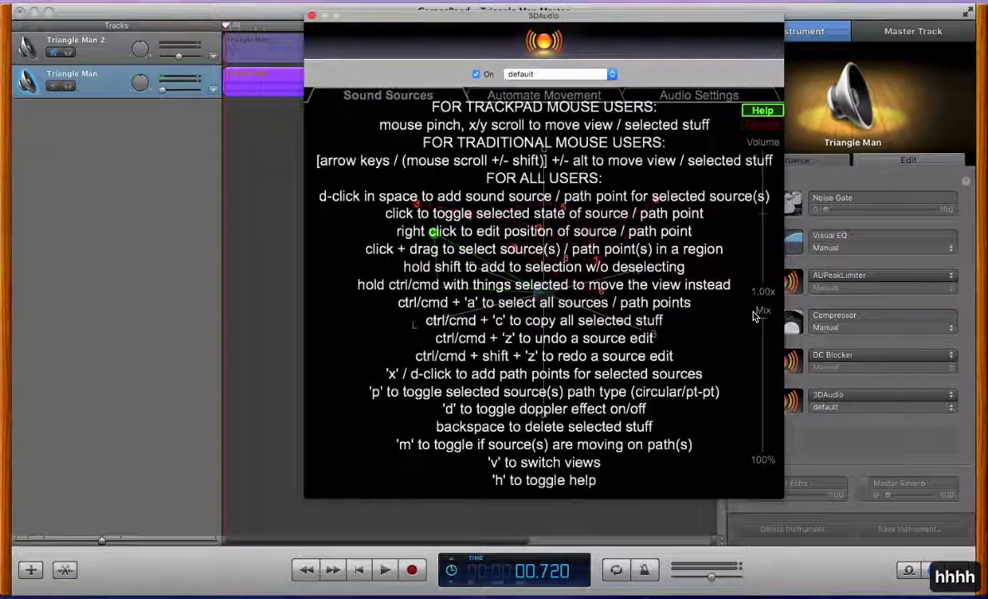
key(h)
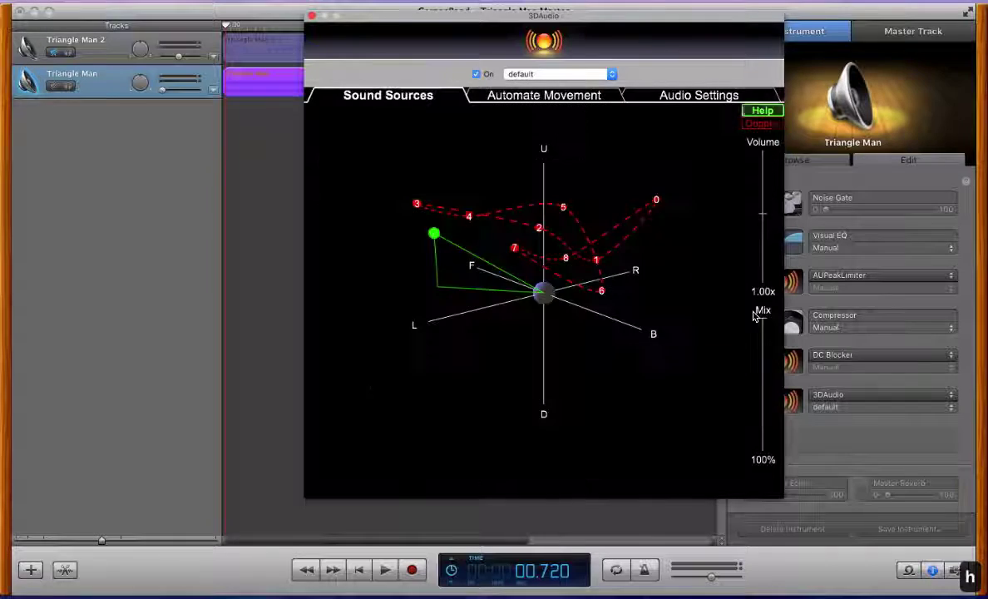
click(762, 113)
click(762, 113)
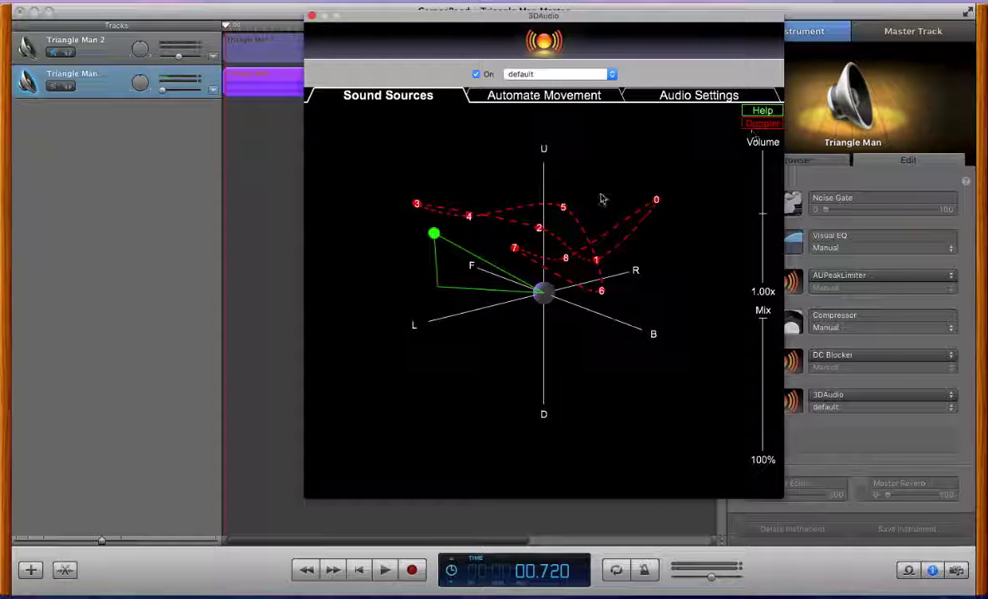
- Toggle the Doppler effect on and off, ending with it on
key(d)
key(d)
key(d)
key(d)
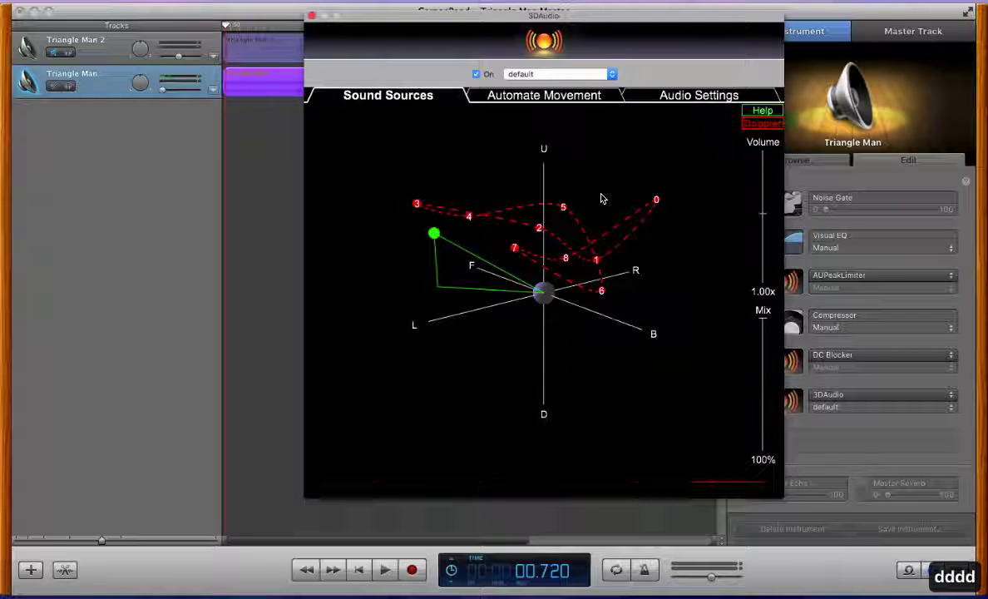
key(d)
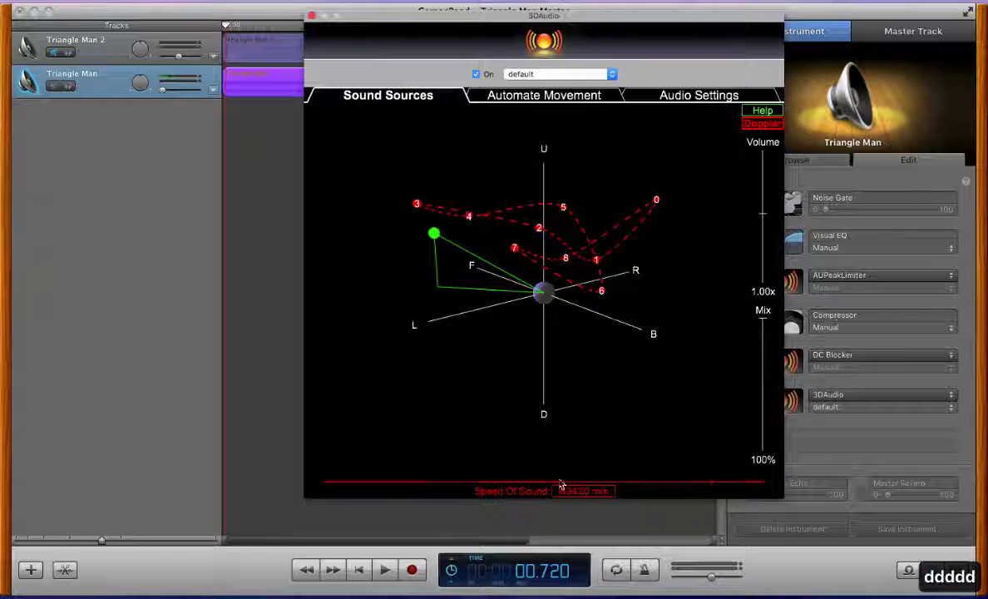
- Sweep the Doppler speed of sound from very low to high values, and set it to exactly 20 m/s
drag(553, 484, 384, 478)
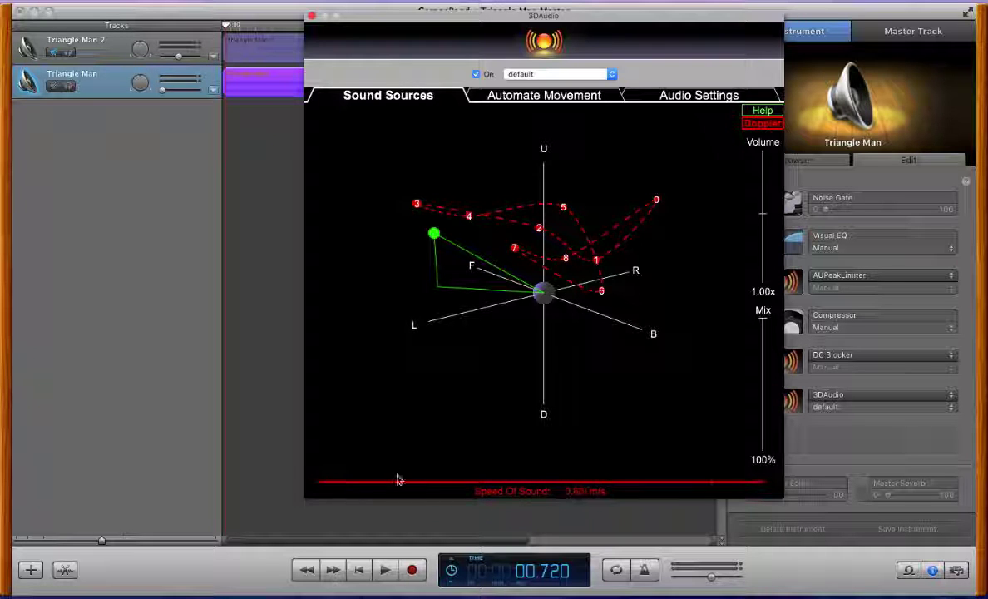
drag(543, 497, 338, 482)
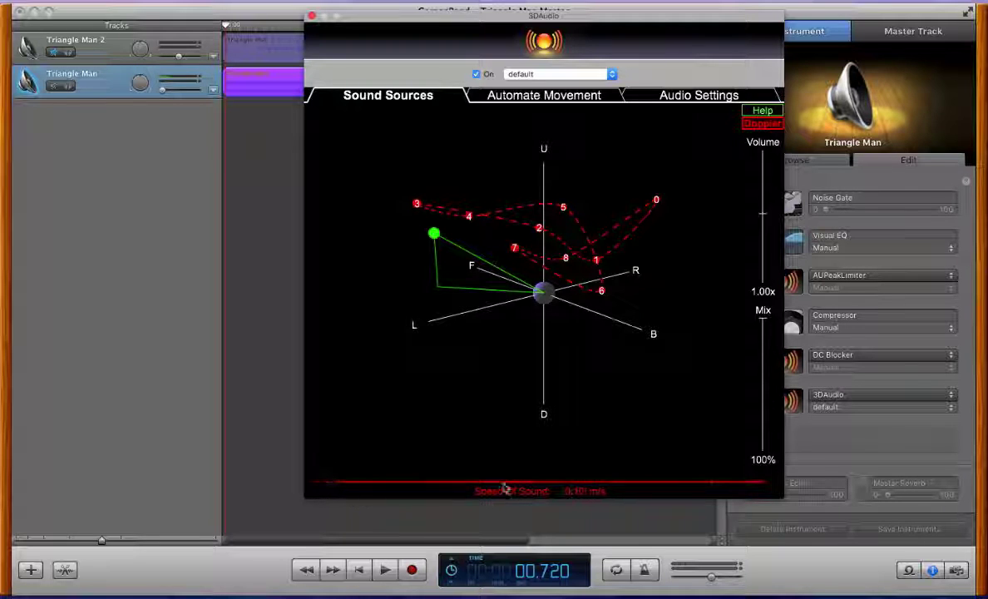
drag(511, 487, 713, 487)
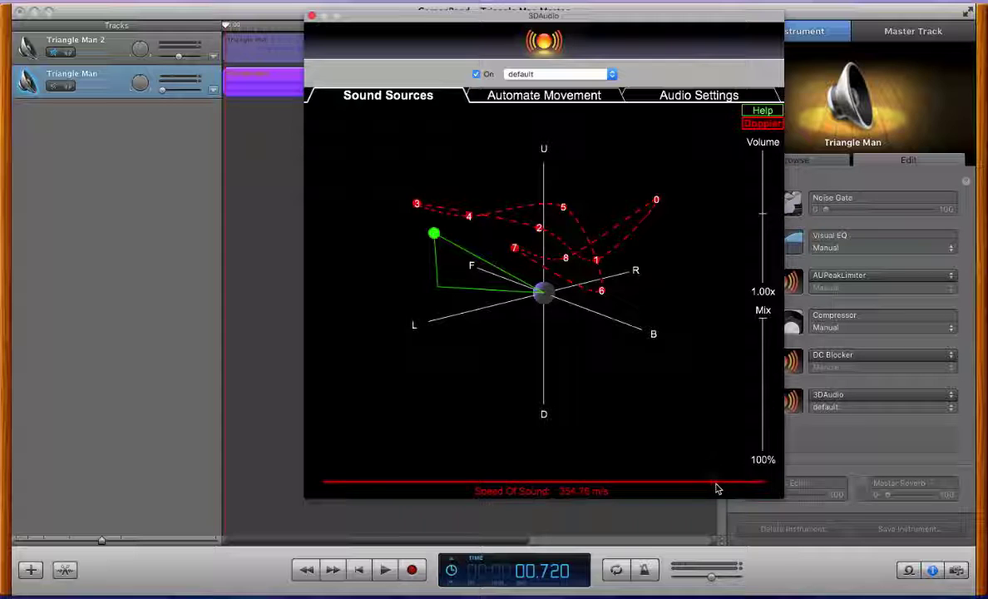
click(764, 489)
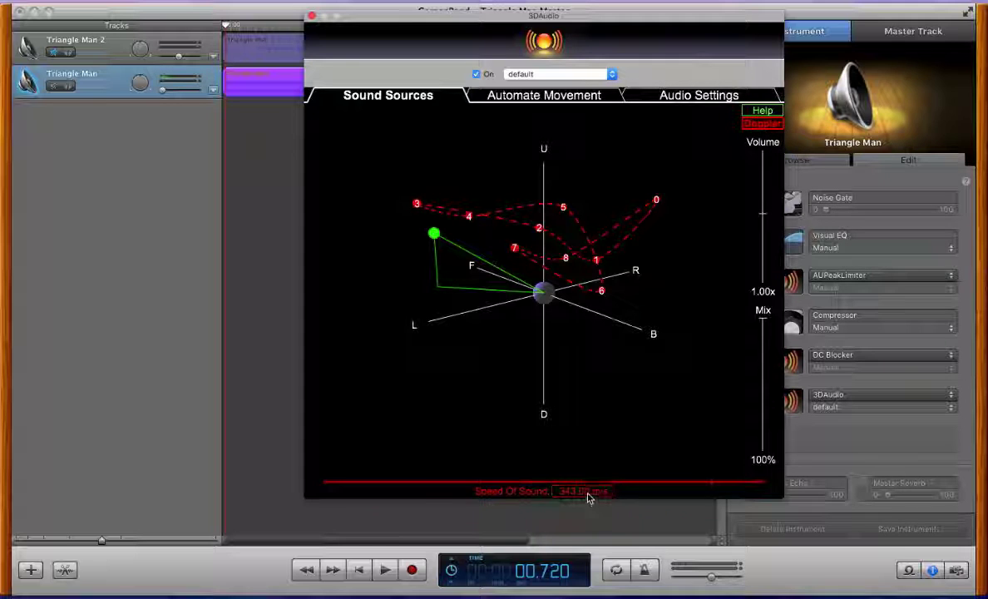
text(20)
key(Return)
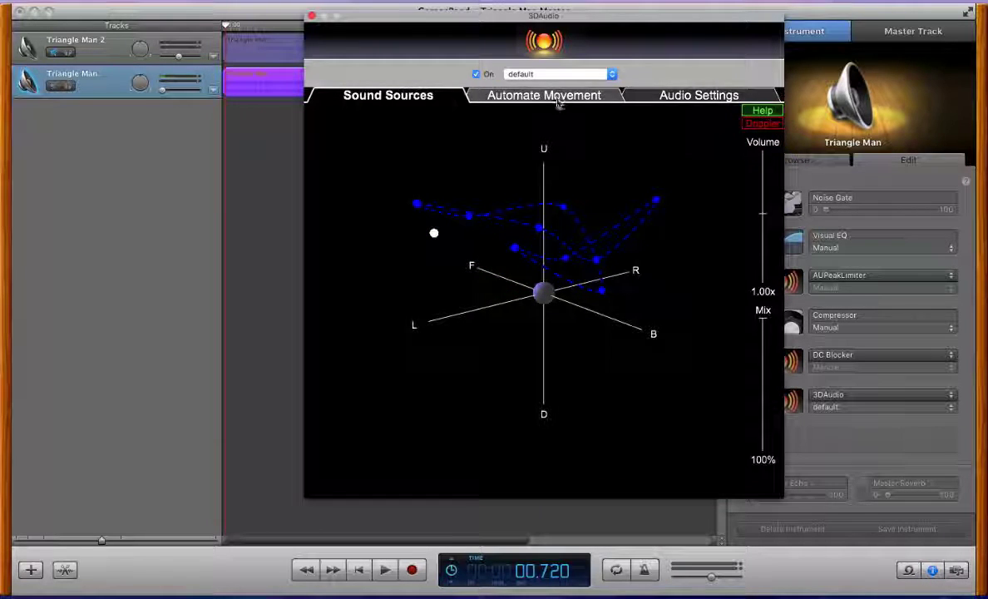
- Check the help overlay, switch to the Automate Movement view, and add an automation point at about 22.3 s and 100%
click(763, 112)
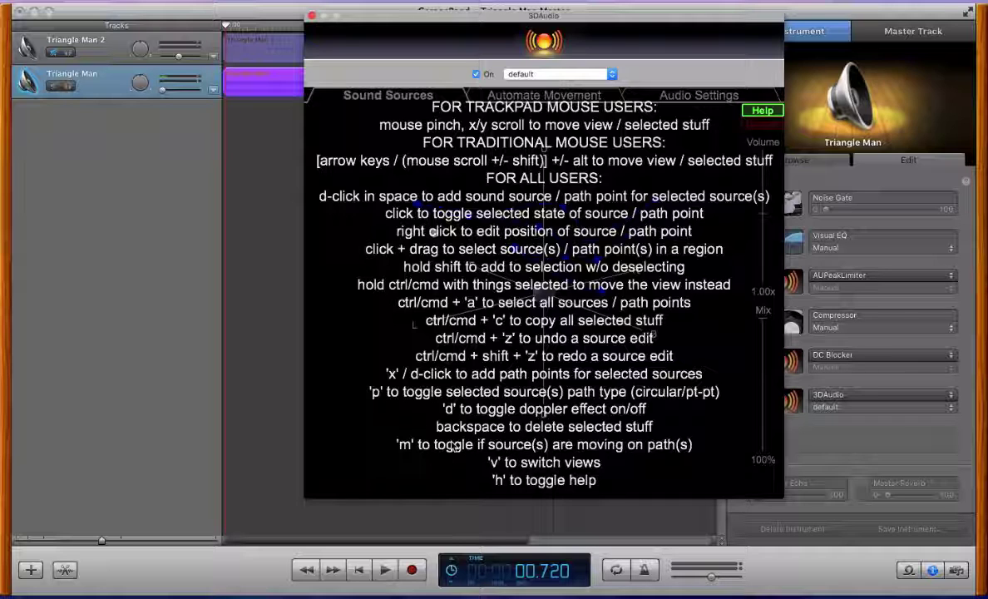
click(759, 112)
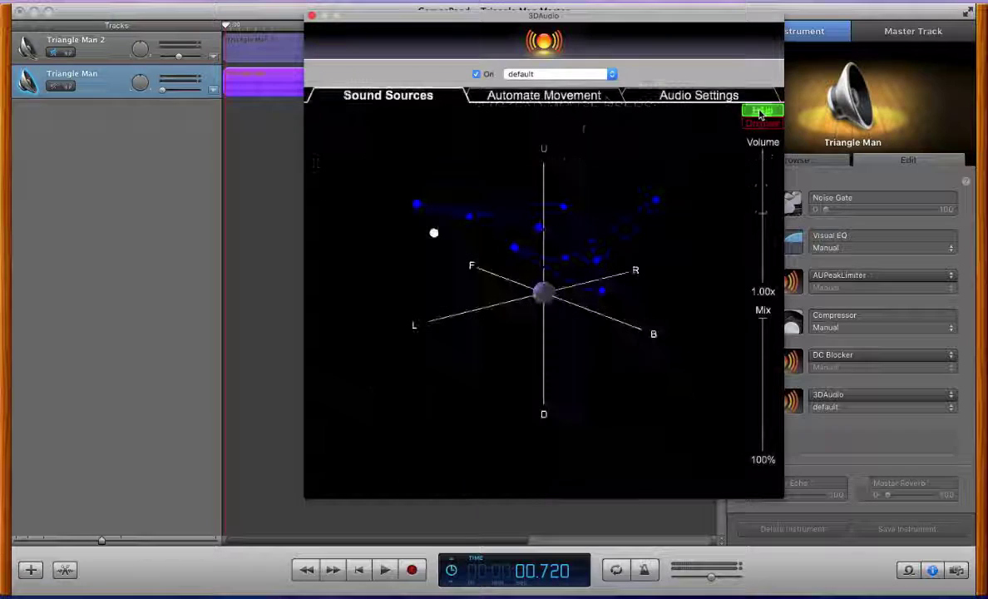
click(578, 95)
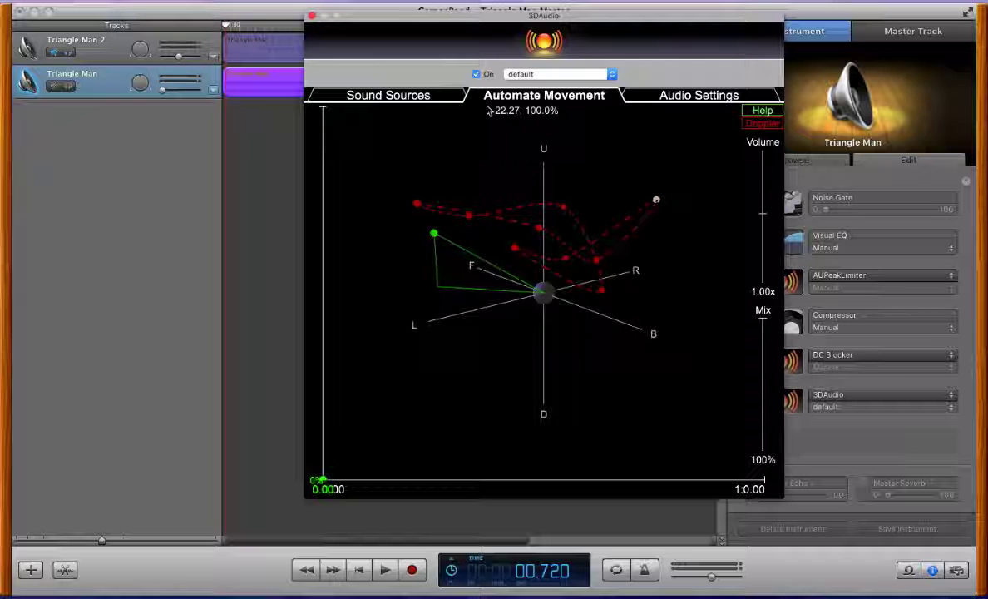
click(487, 108)
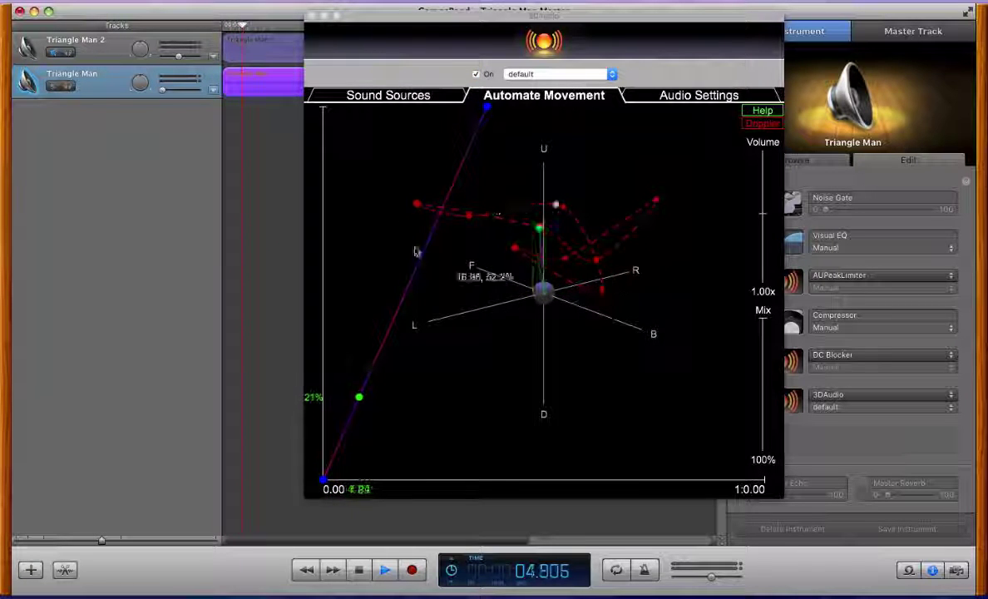
- Add three intermediate automation points to bend the movement line into a curve, and shift the highest of them forward in time
click(397, 189)
click(396, 347)
click(348, 242)
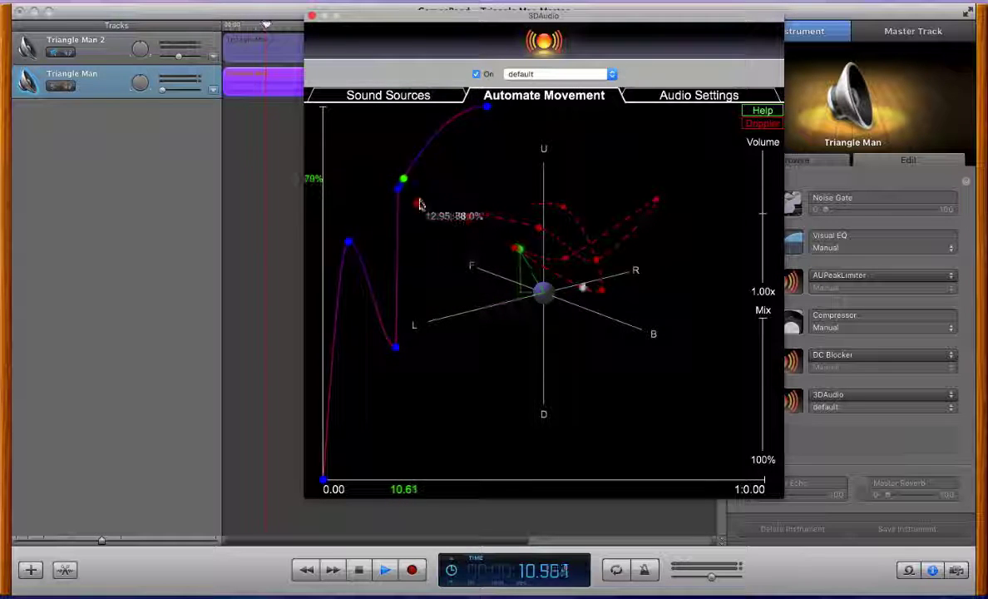
drag(398, 189, 423, 193)
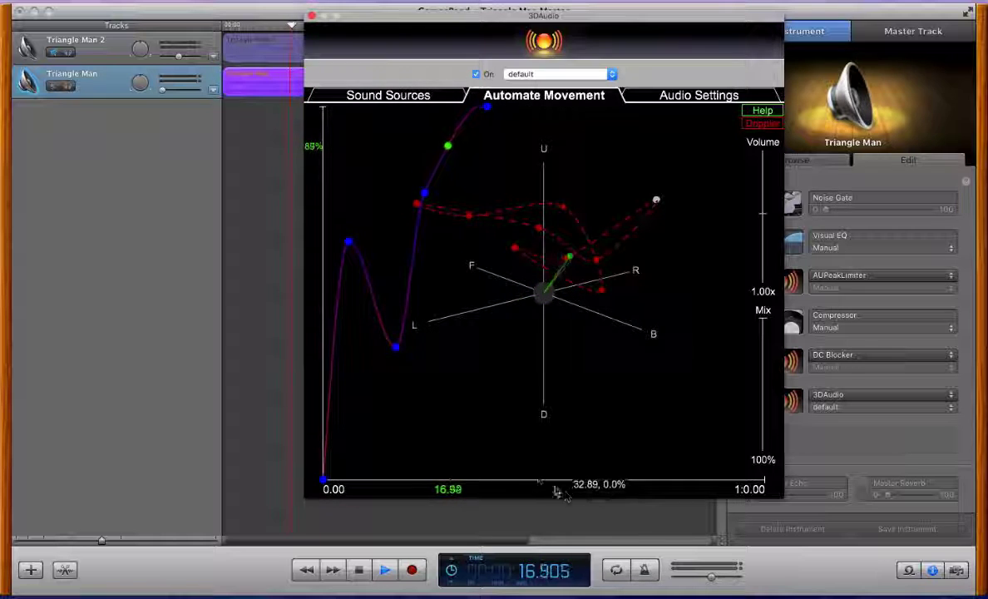
- Select the three intermediate automation points and delete them
drag(564, 491, 476, 362)
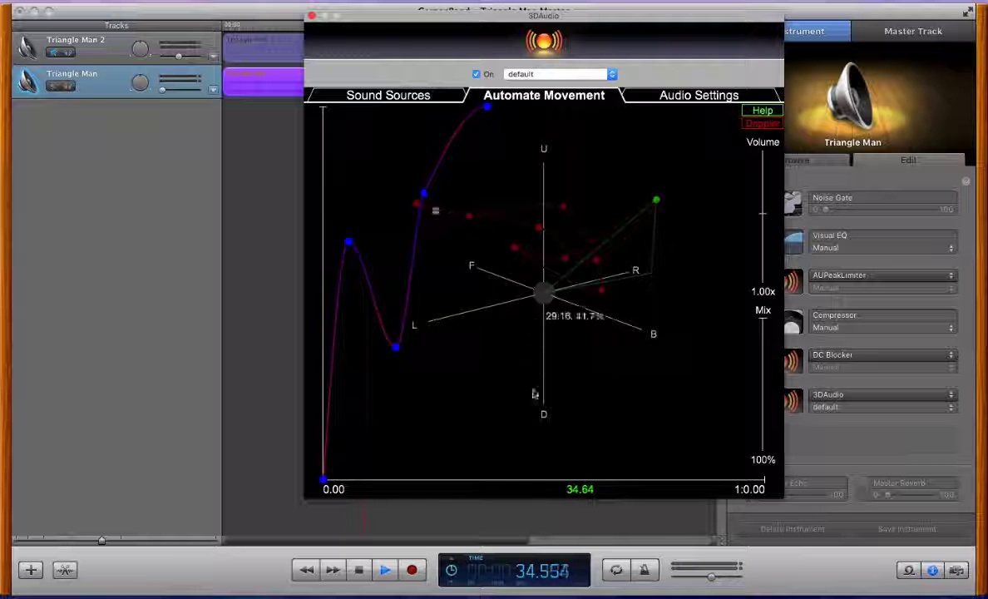
drag(487, 418, 340, 159)
key(Delete)
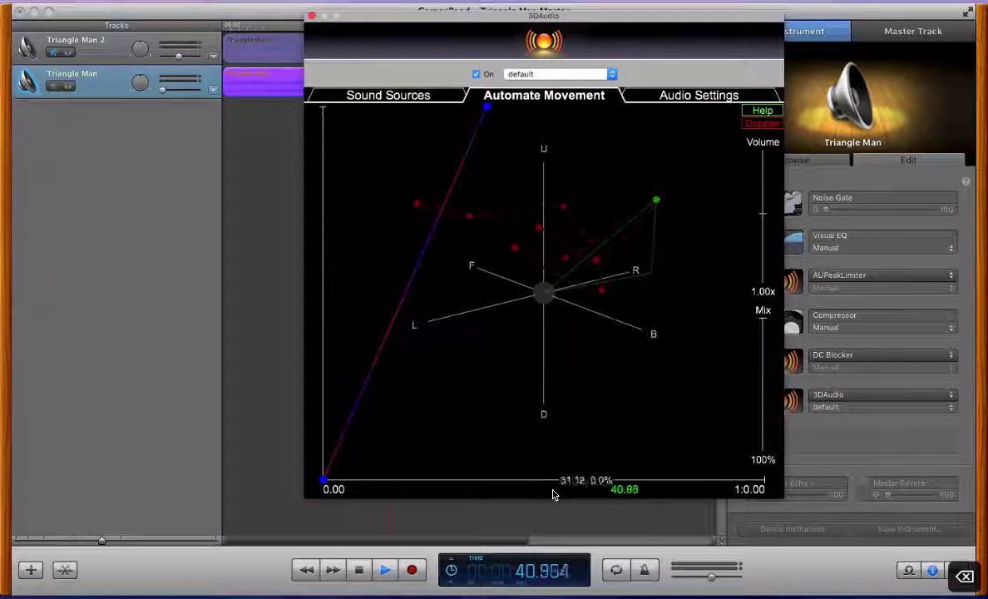
- Select all automation points and turn on a looping region spanning from the first point to the last
drag(553, 494, 304, 92)
click(303, 92)
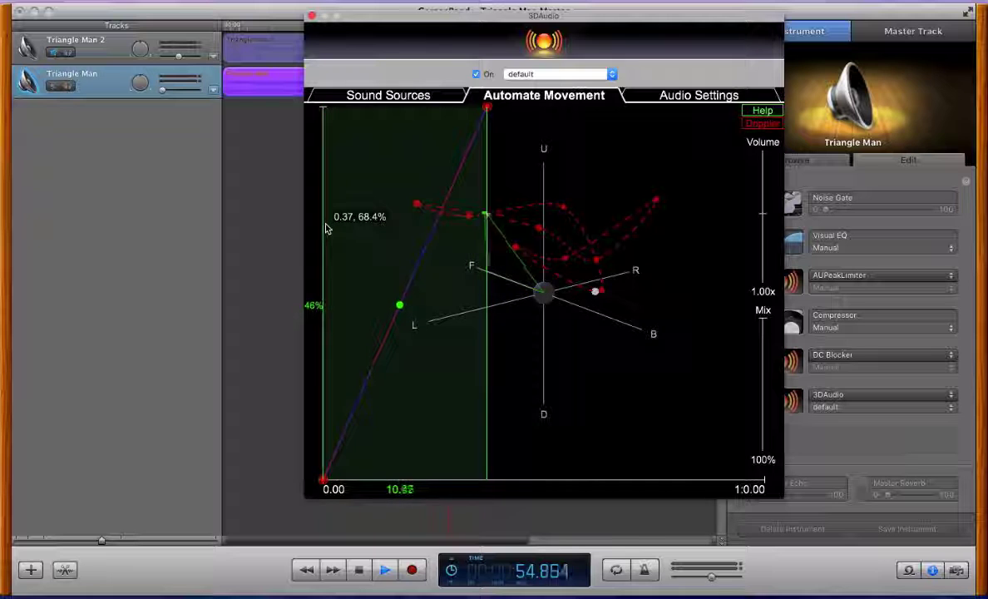
- Move the looping region's start inward, set it to exactly 5.00 s, and return it to the beginning of the timeline
drag(325, 217, 352, 285)
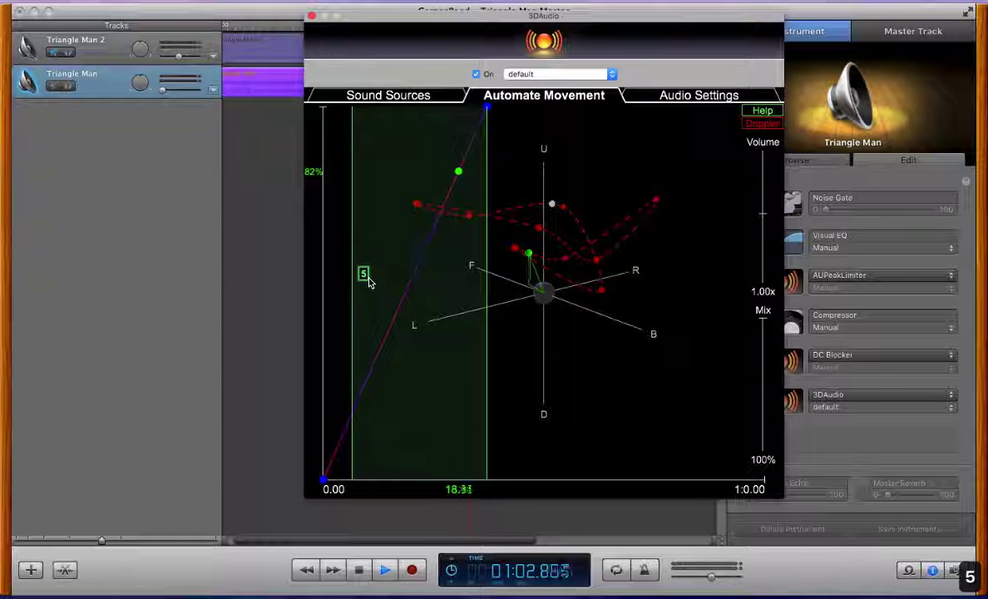
drag(369, 281, 376, 279)
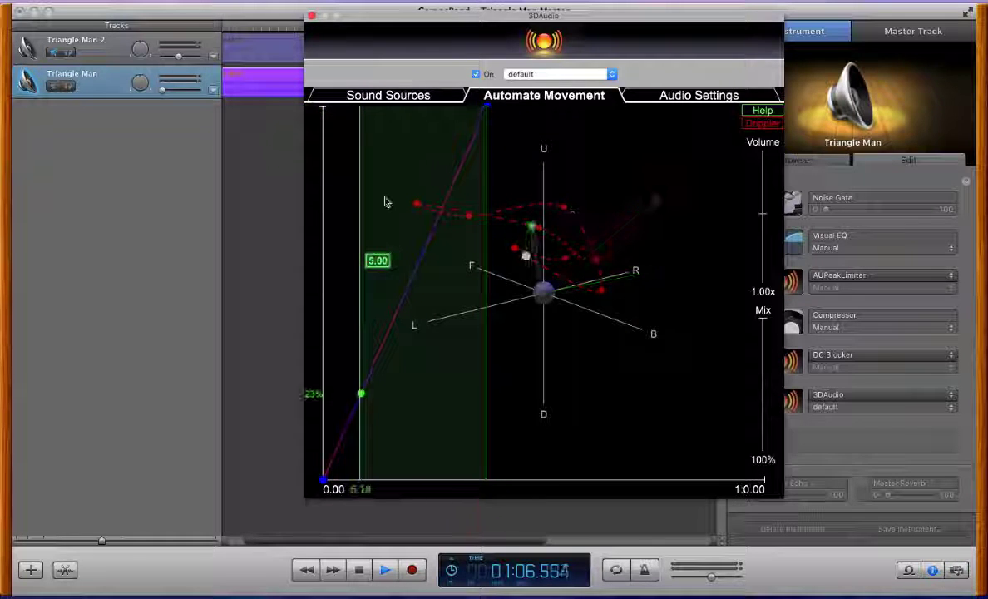
drag(362, 218, 320, 226)
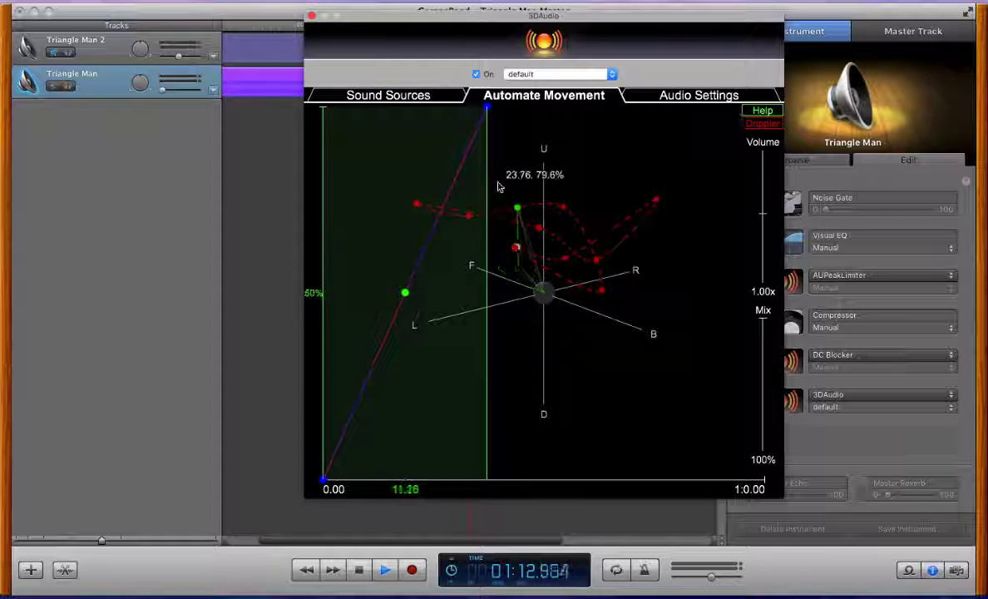
- Consult the help overlay and add intermediate automation points to the first stretch of the movement curve, forming a small dip
click(761, 111)
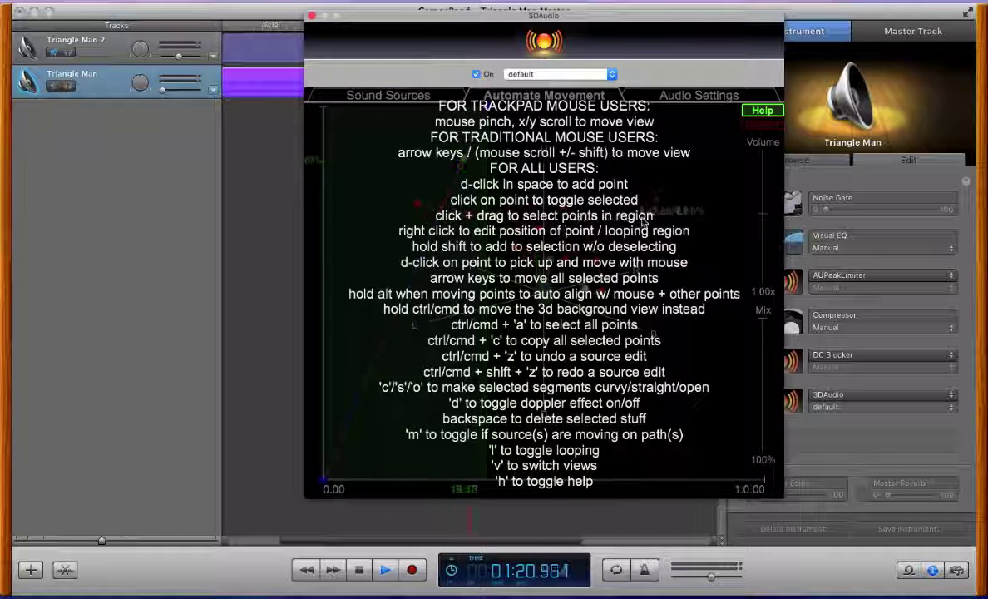
click(754, 114)
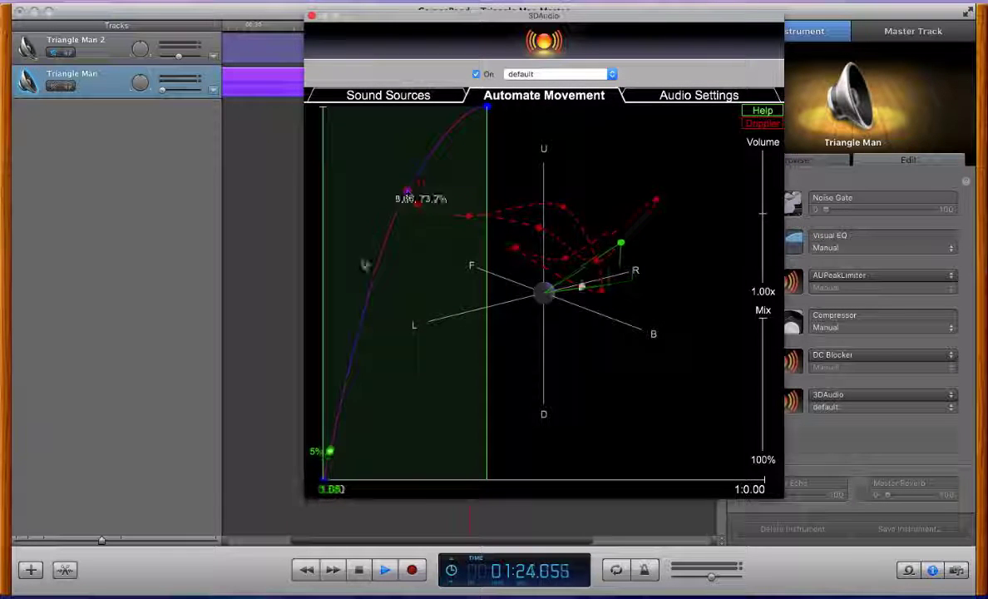
click(363, 266)
click(380, 285)
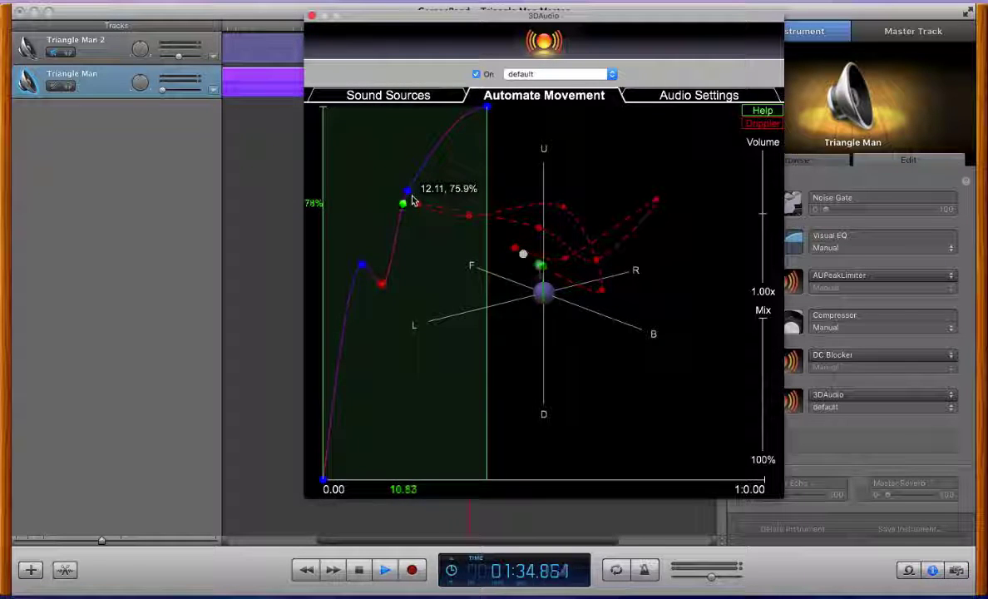
- Rearrange the intermediate automation points into a nearly flat plateau at about 33% within the looping region
drag(408, 192, 395, 252)
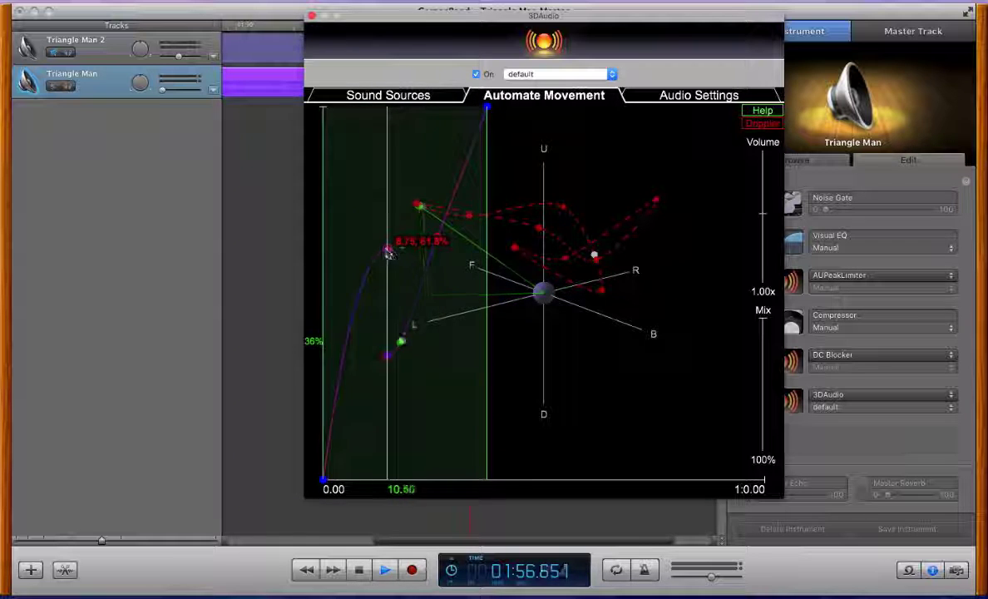
drag(386, 252, 364, 369)
click(388, 356)
click(413, 356)
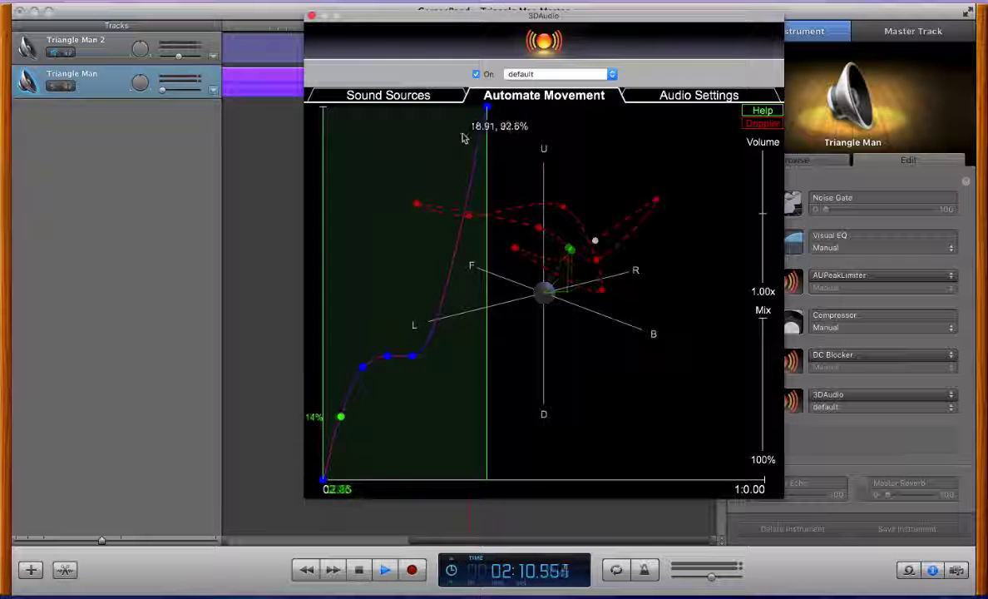
- Duplicate all automation points to a second curve starting at 27.76 s and 0.0%, and undo and redo the duplication
click(772, 112)
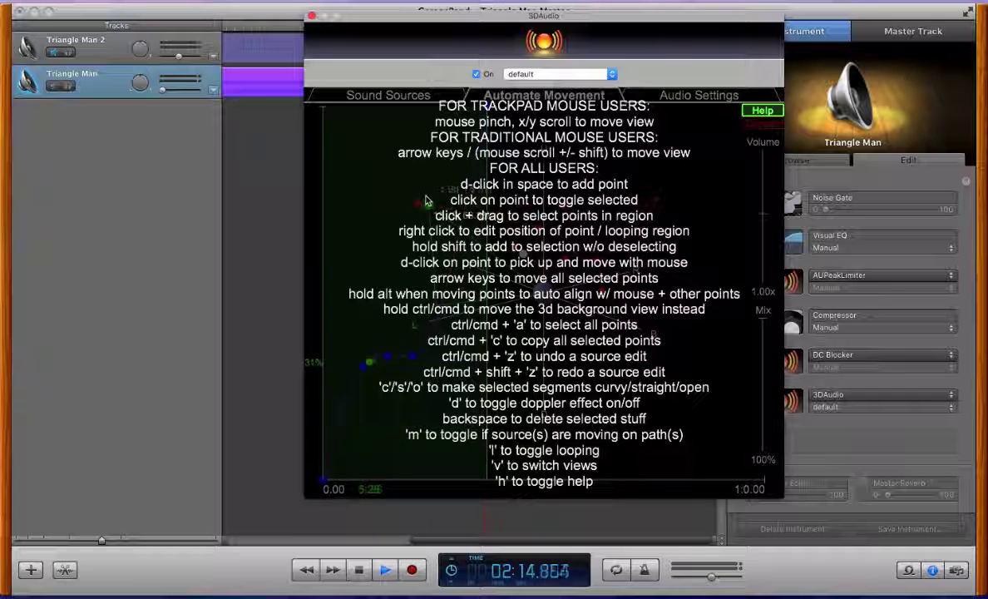
click(774, 110)
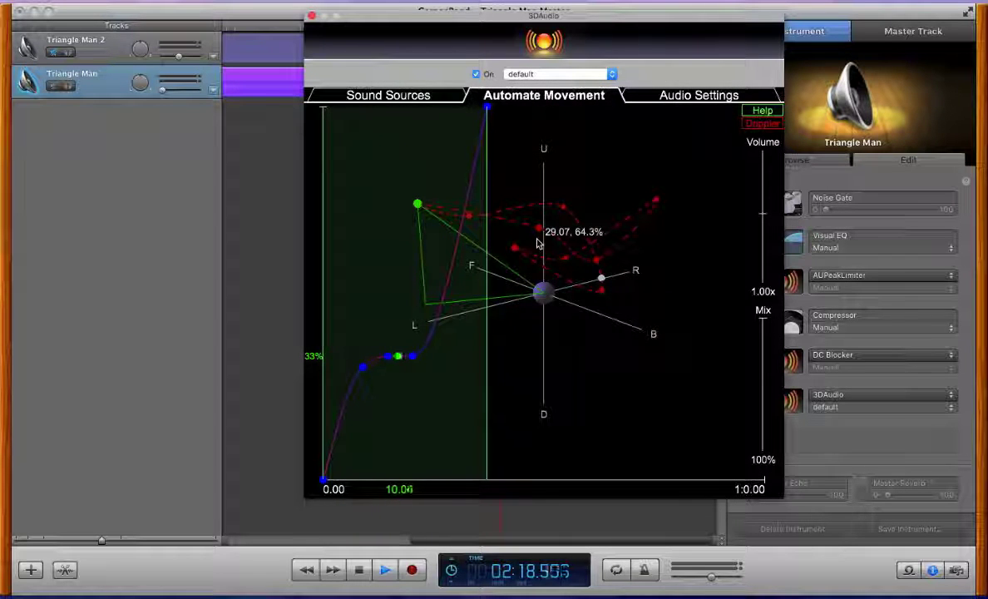
key(ctrl+a)
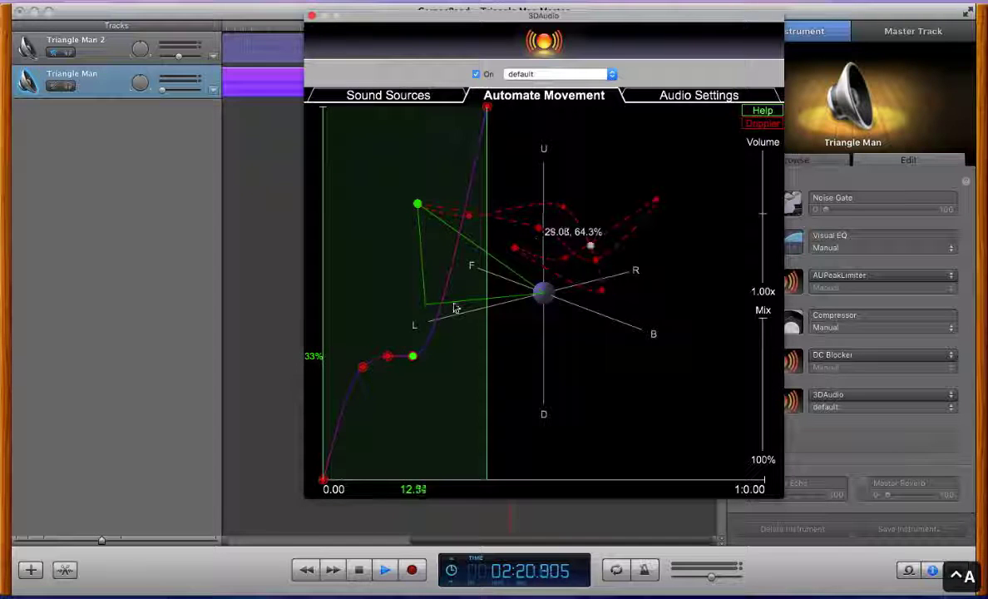
key(ctrl+c)
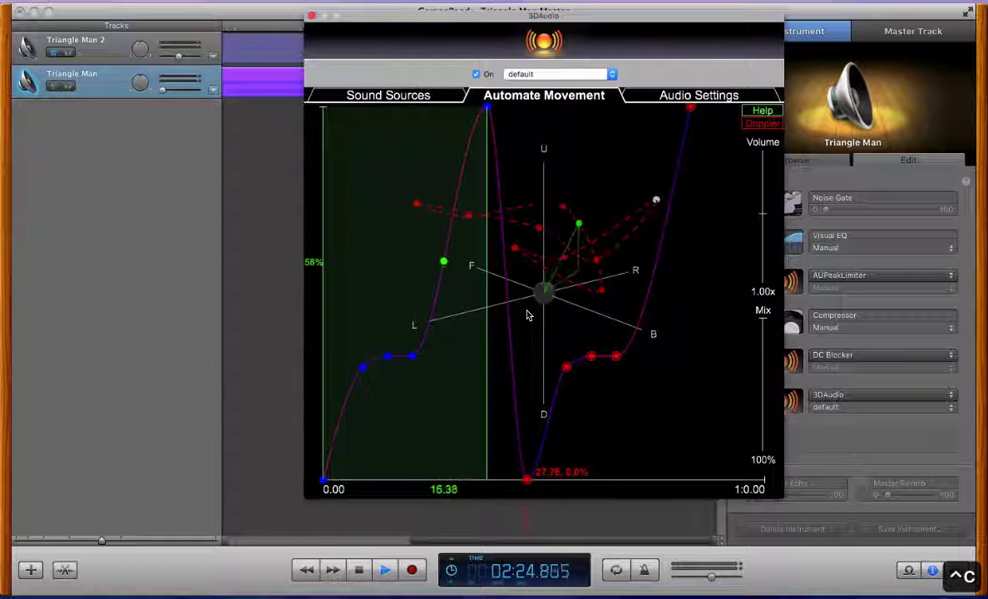
key(ctrl+z)
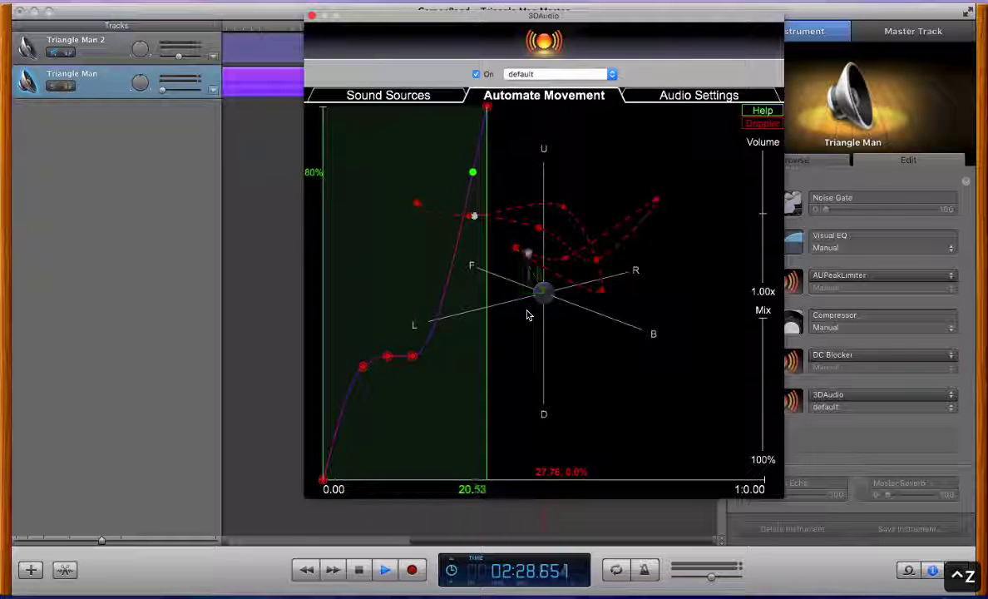
key(ctrl+shift+z)
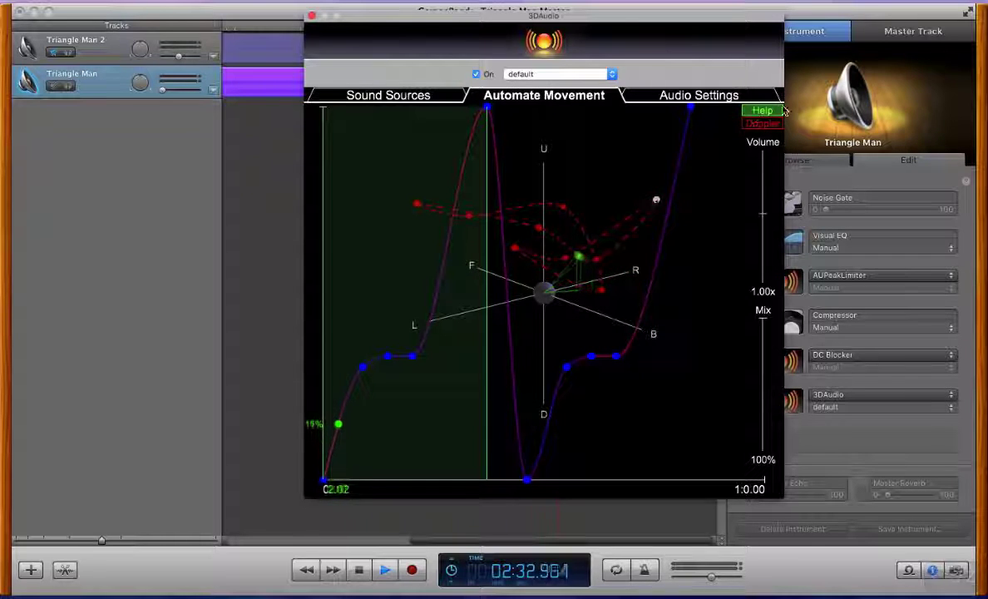
- Check the help overlay and lower the plateau's middle automation point to form a dip in the first curve
click(759, 111)
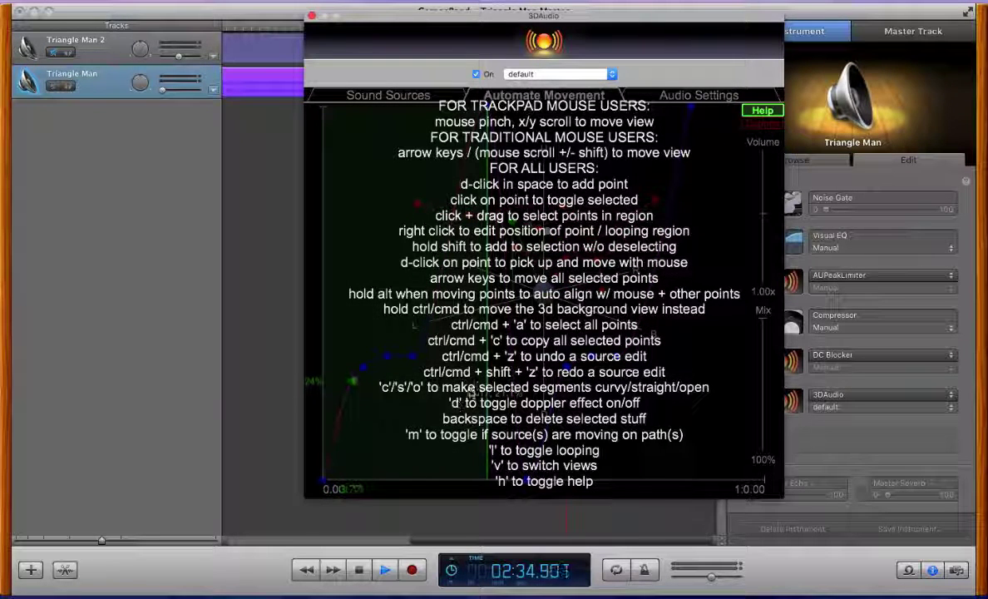
click(759, 112)
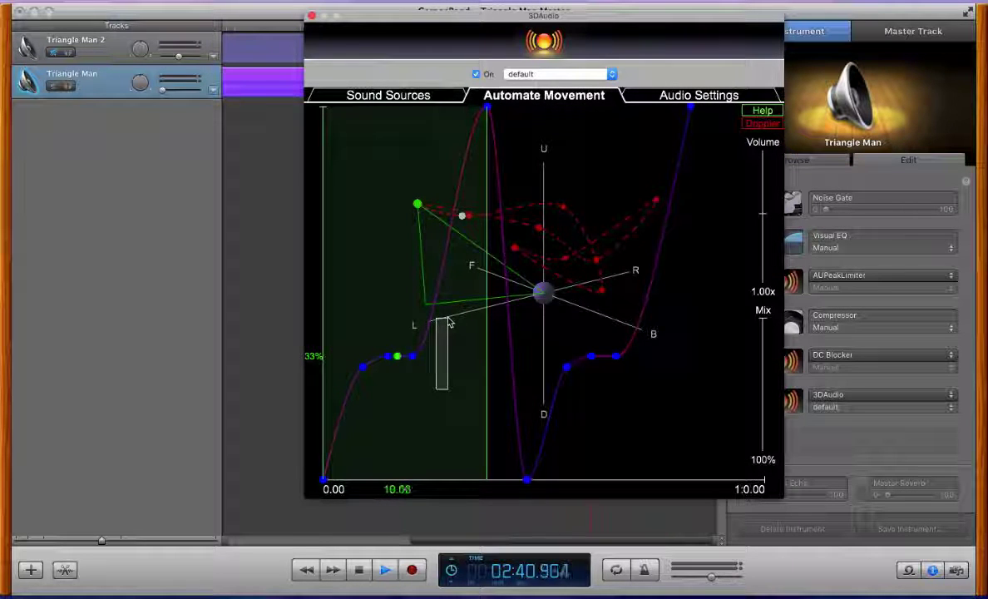
drag(436, 327, 395, 369)
scroll(395, 368, up, 1)
scroll(395, 369, up, 3)
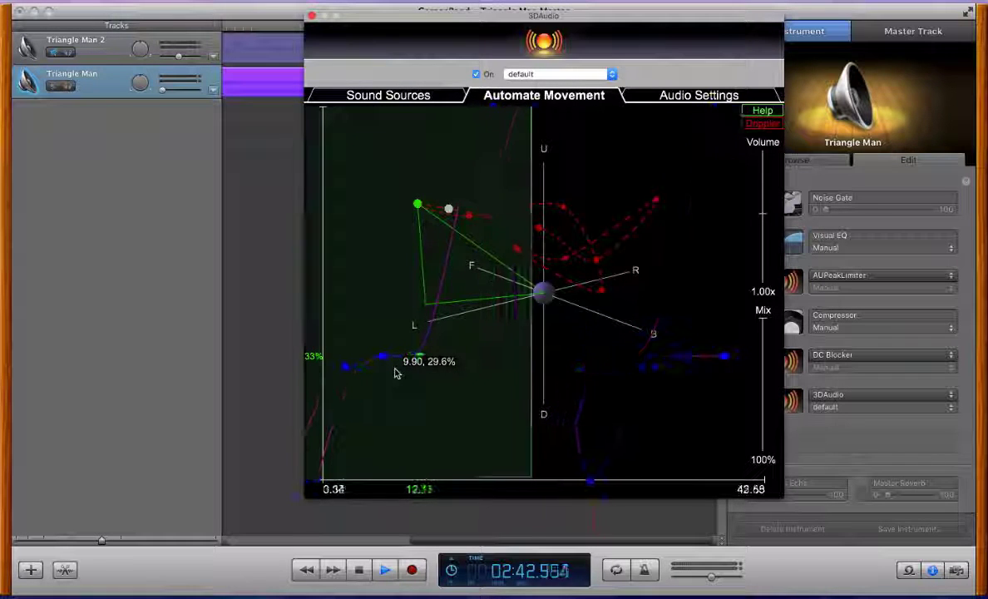
scroll(395, 372, up, 5)
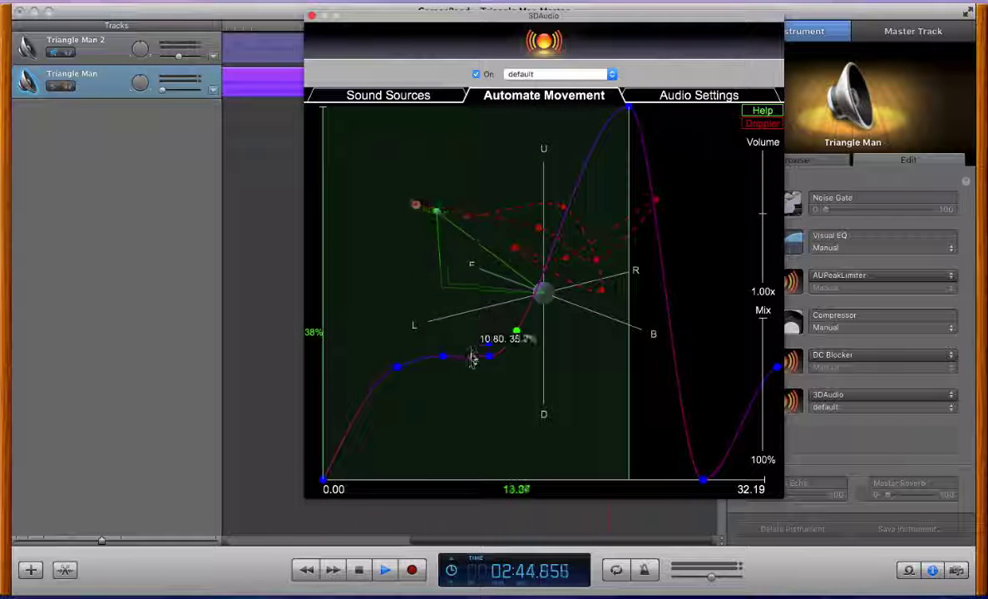
drag(447, 358, 456, 421)
- Select the three points around the dip, switch their segments to straight and back to curved, and pause playback
drag(362, 327, 544, 459)
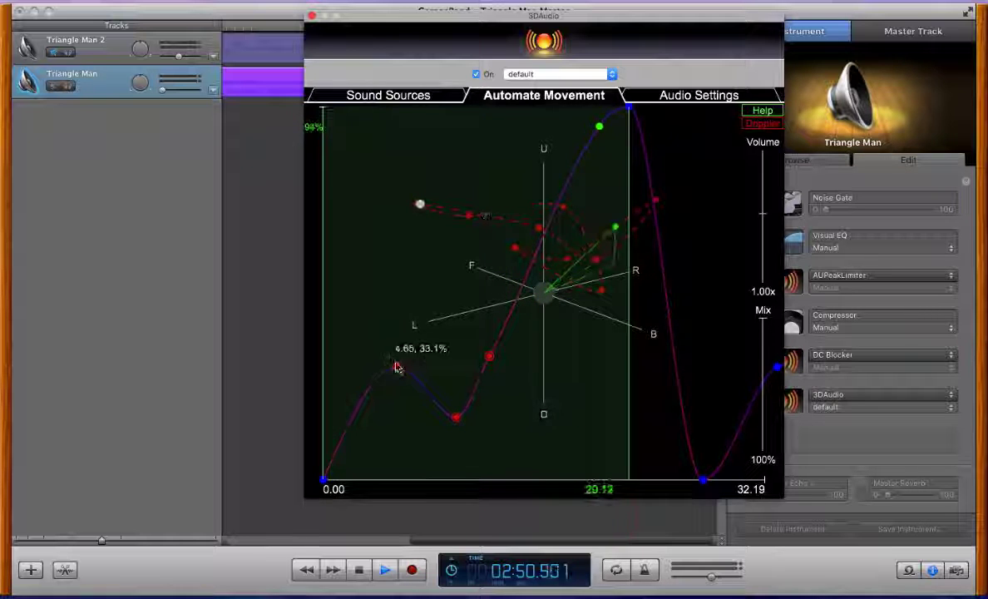
mouse_move(464, 412)
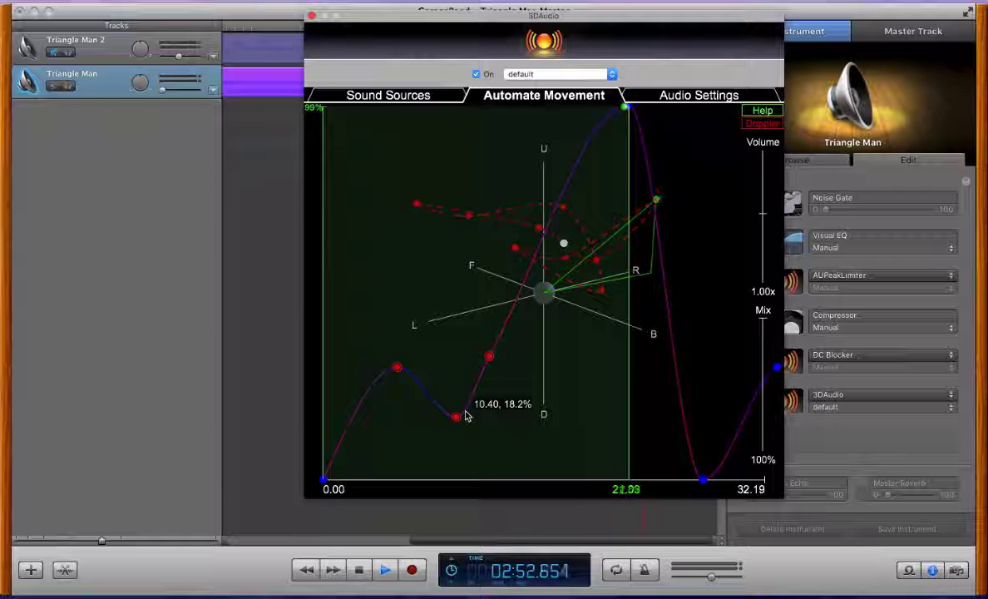
key(s)
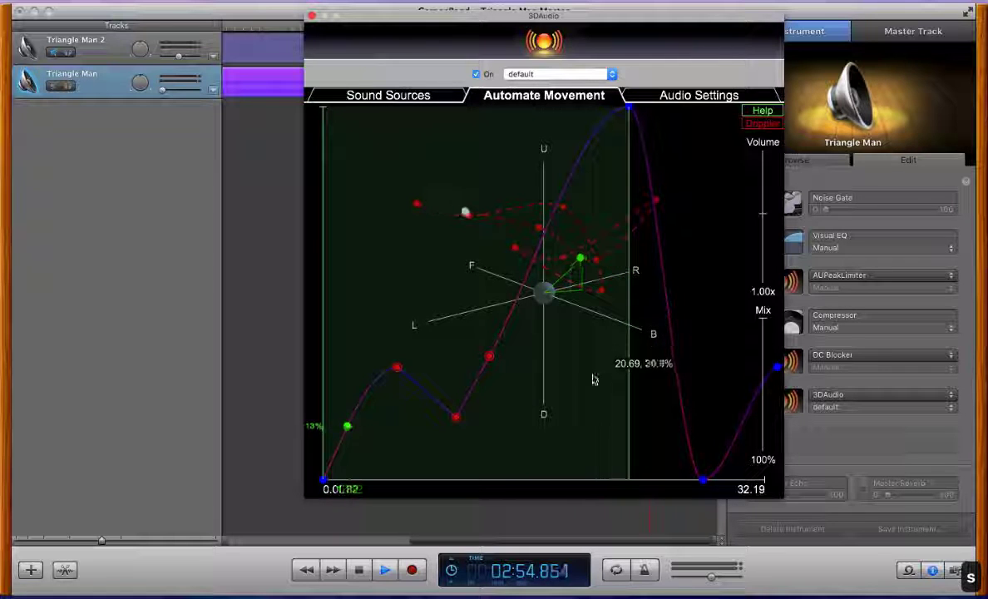
key(space)
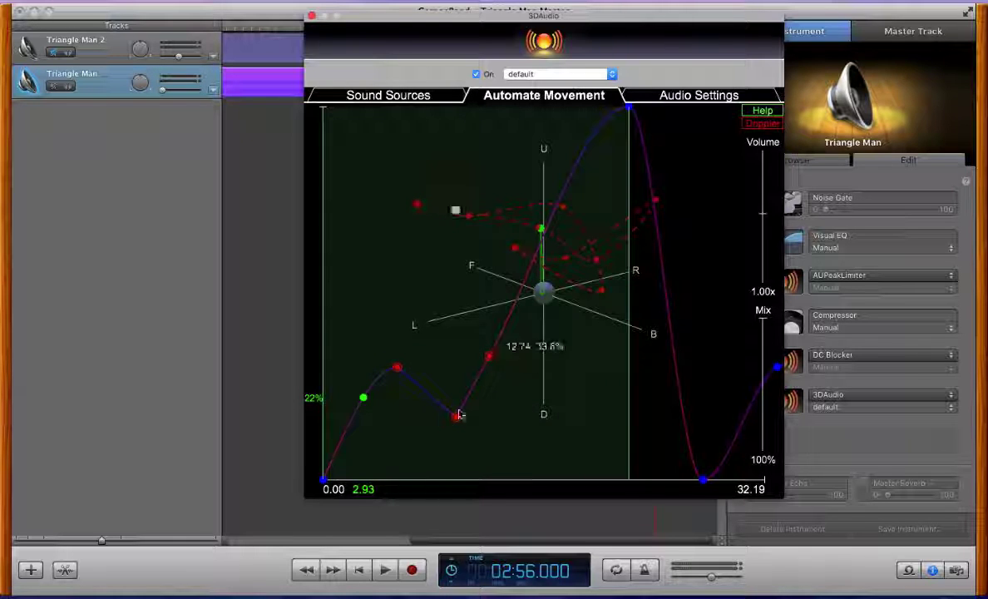
key(c)
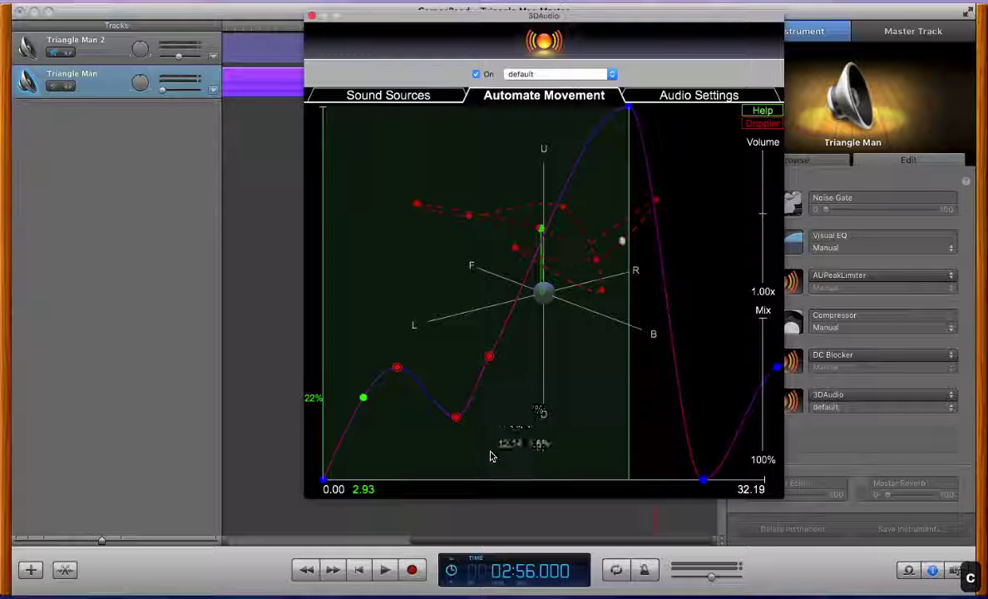
- Make the segments between the three selected points open and delete the isolated dip point
key(s)
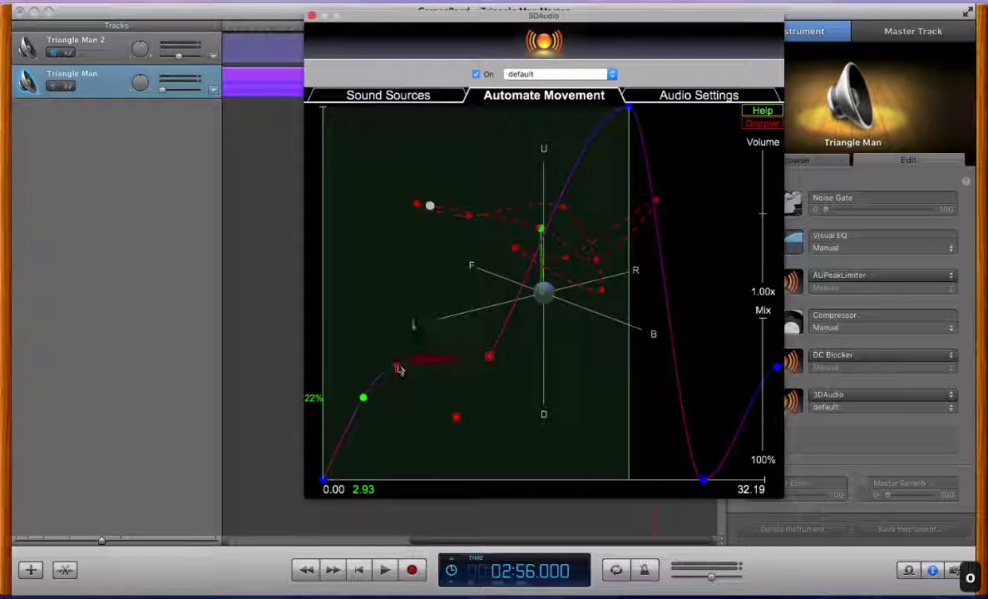
drag(479, 442, 433, 404)
key(BackSpace)
- Examine the automation curve along the timeline beyond the looping region, past its last point
scroll(430, 405, right, 8)
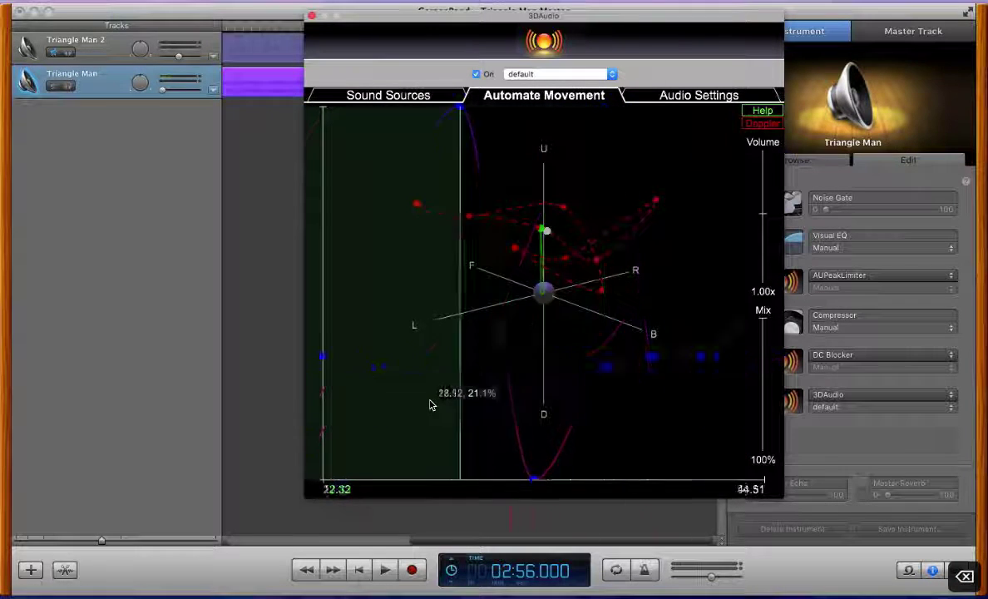
scroll(430, 405, right, 3)
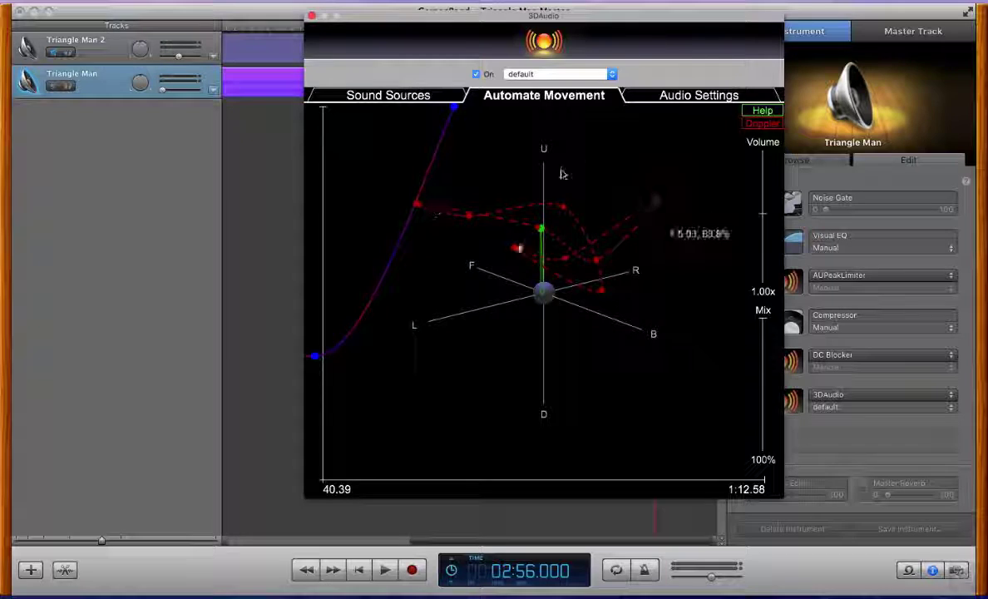
scroll(544, 187, left, 11)
scroll(544, 187, right, 9)
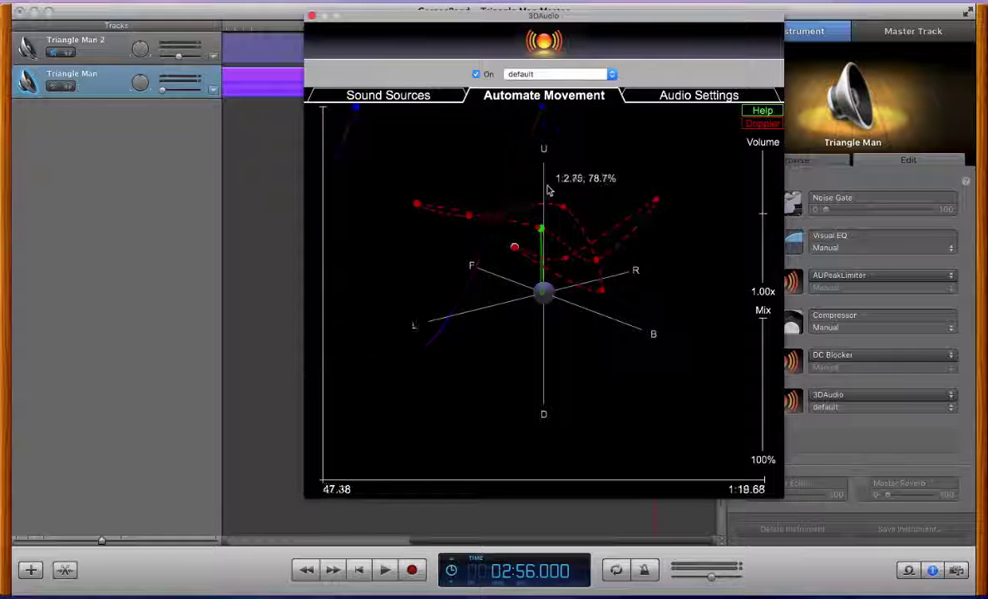
scroll(547, 190, left, 5)
scroll(439, 239, right, 3)
scroll(441, 239, left, 5)
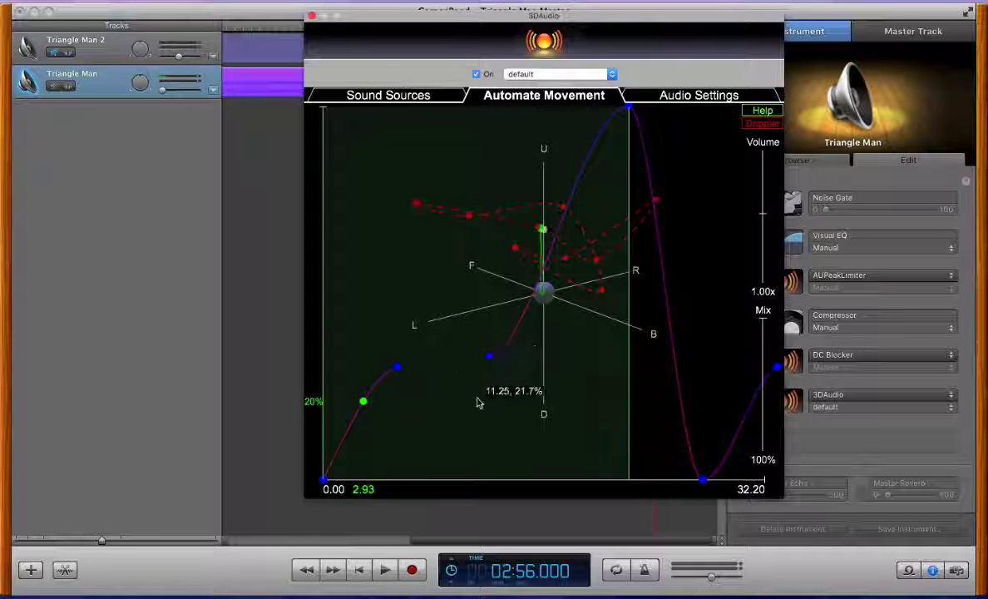
- Select the two points bordering the gap, check the help overlay, and restart playback from the beginning of the song
drag(499, 398, 314, 320)
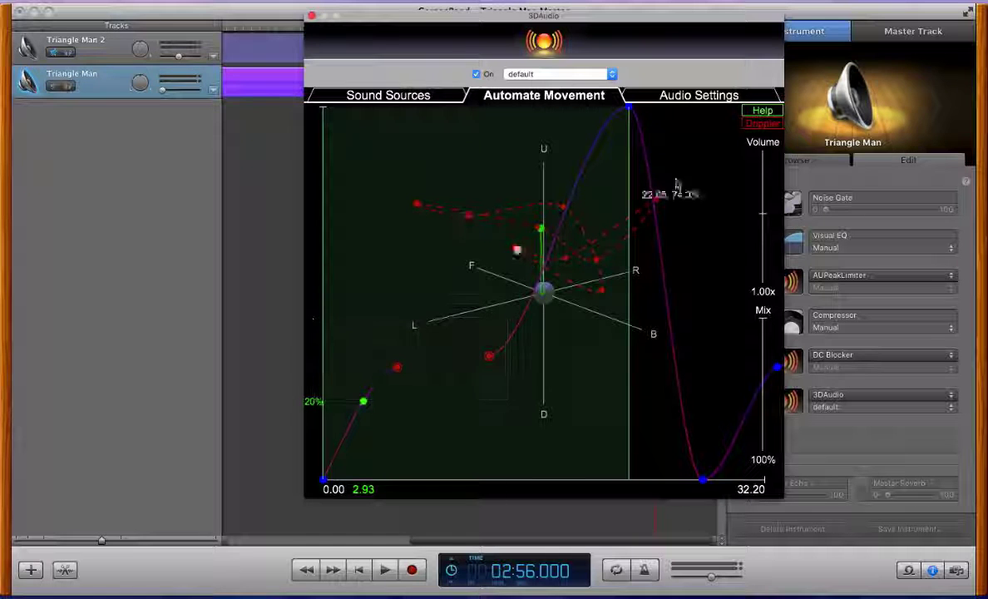
click(768, 111)
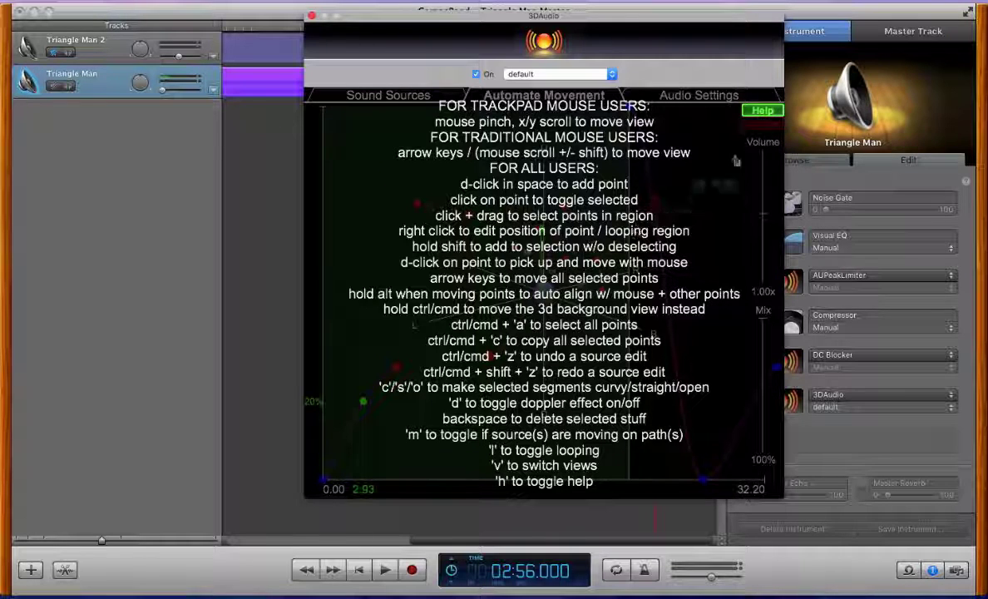
click(760, 111)
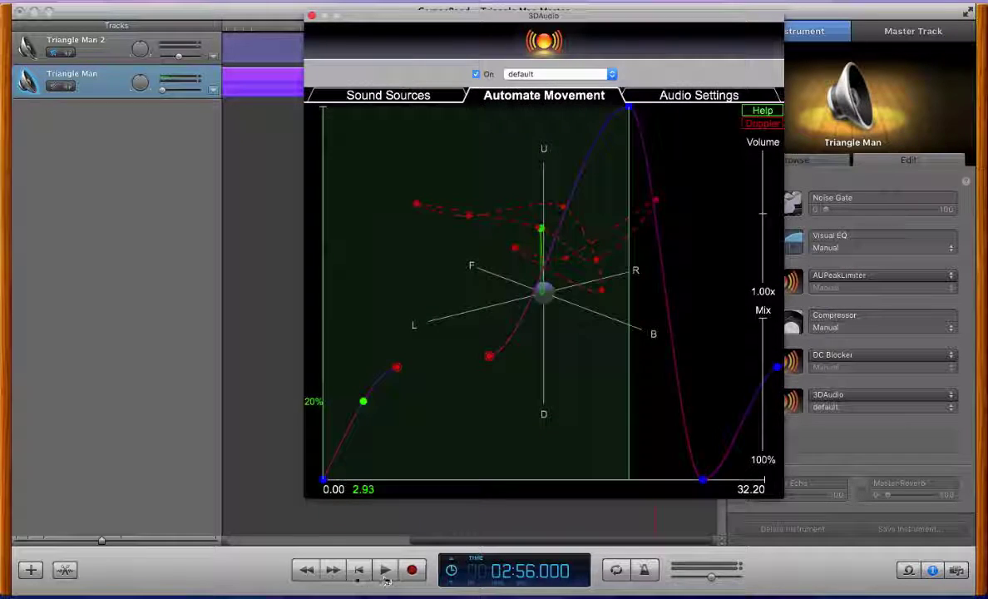
click(356, 571)
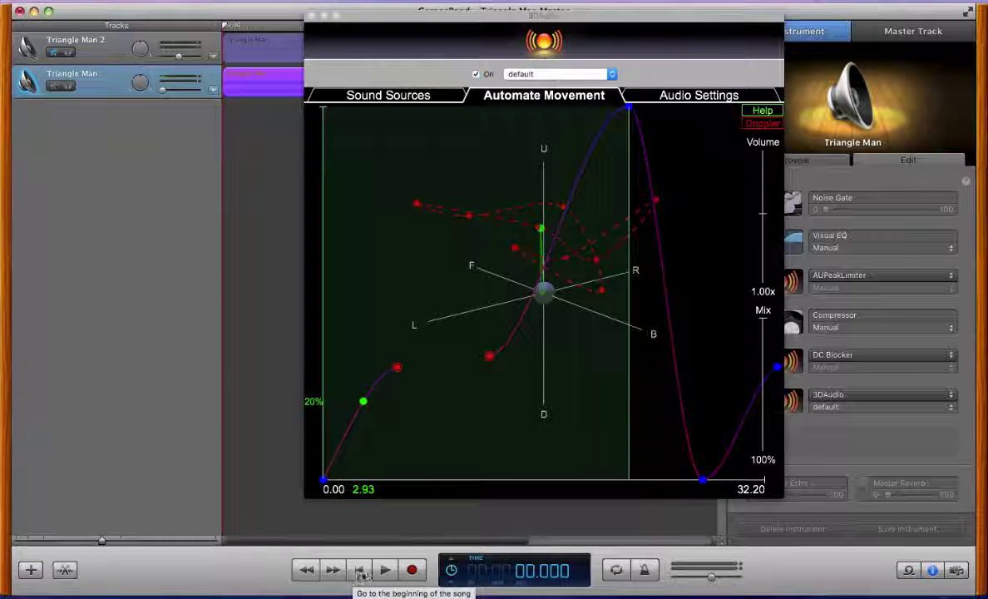
click(385, 571)
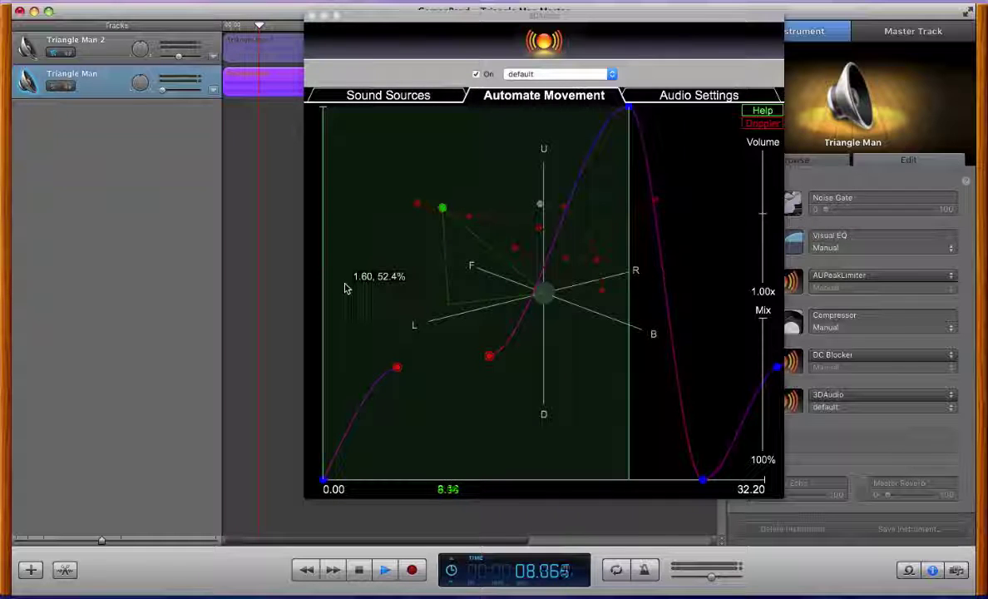
- Reselect the two points bordering the gap and reconnect them with a curved segment
key(c)
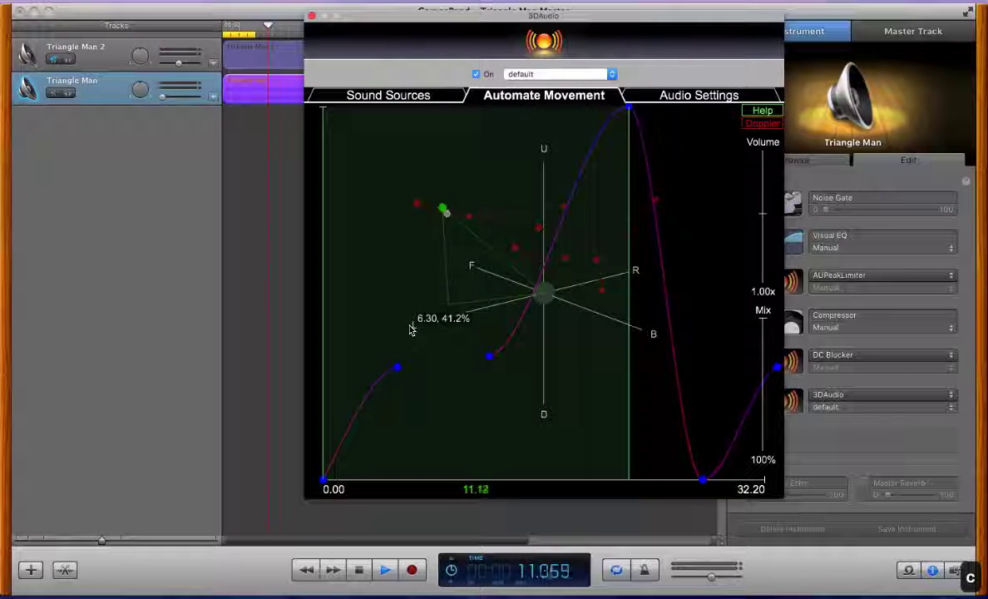
drag(374, 306, 528, 405)
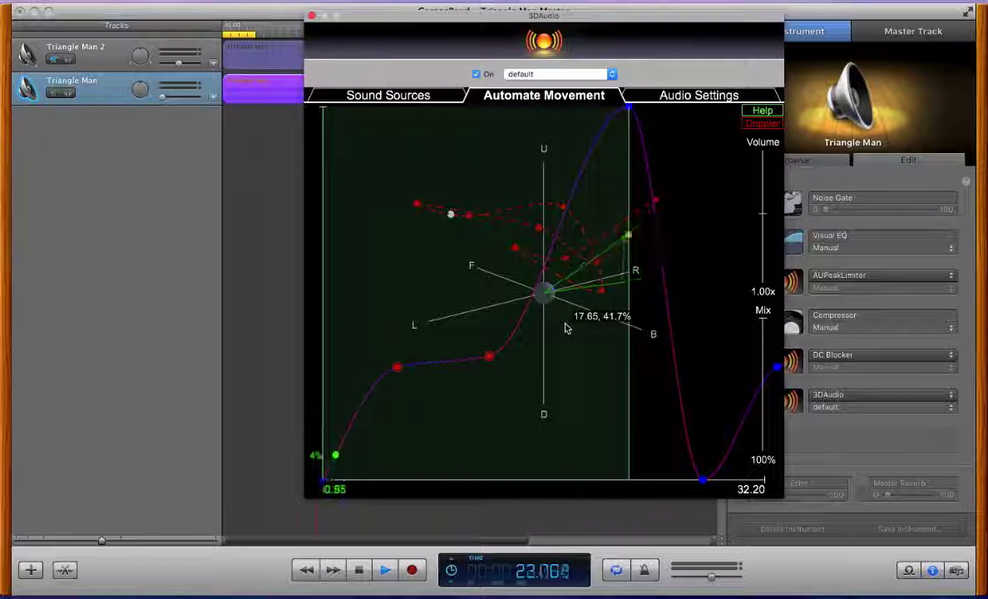
- Toggle the source's movement along its path, and deselect the source and its path points in the sound sources view
key(m)
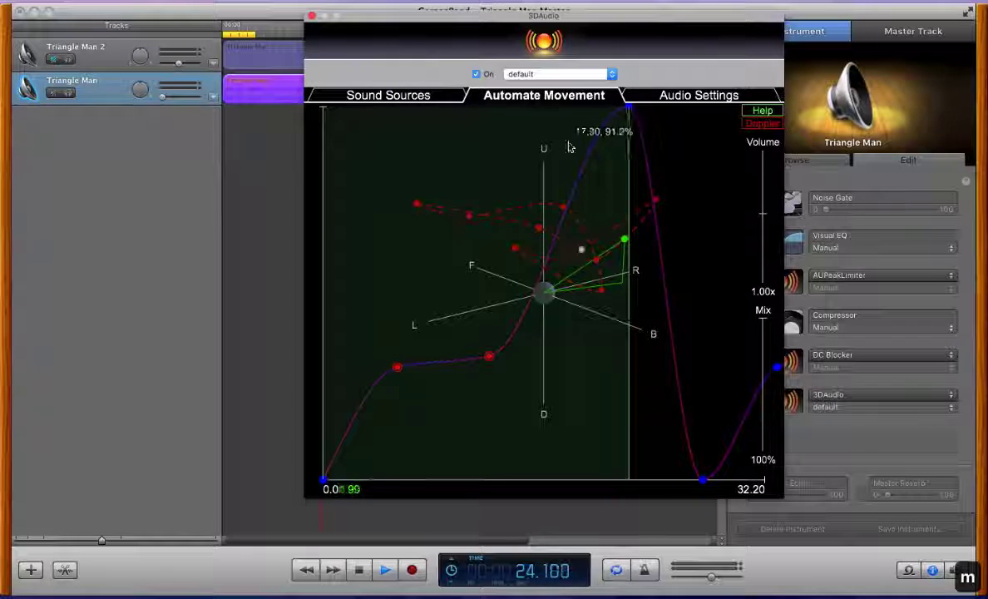
click(428, 97)
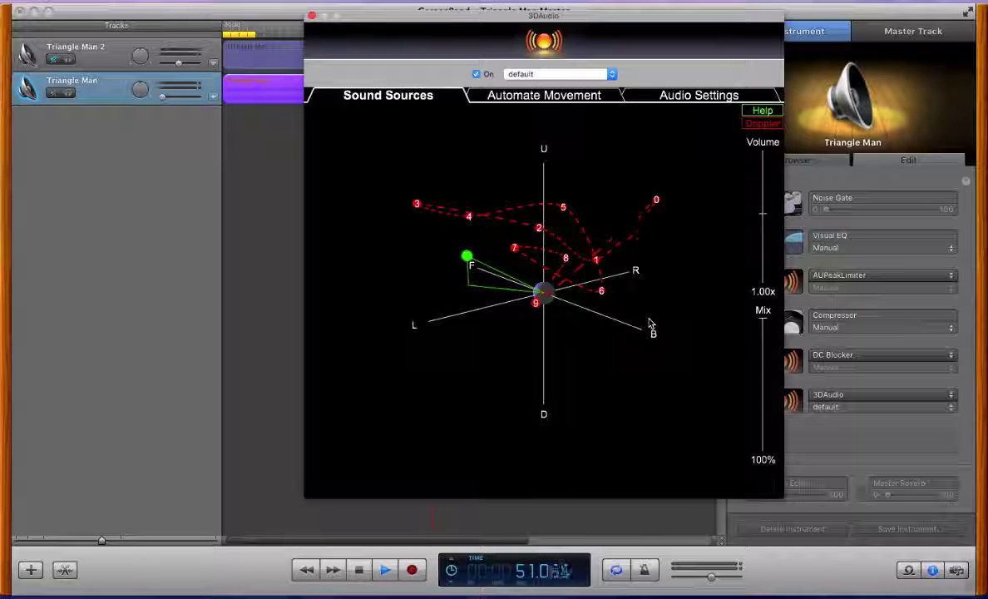
click(550, 371)
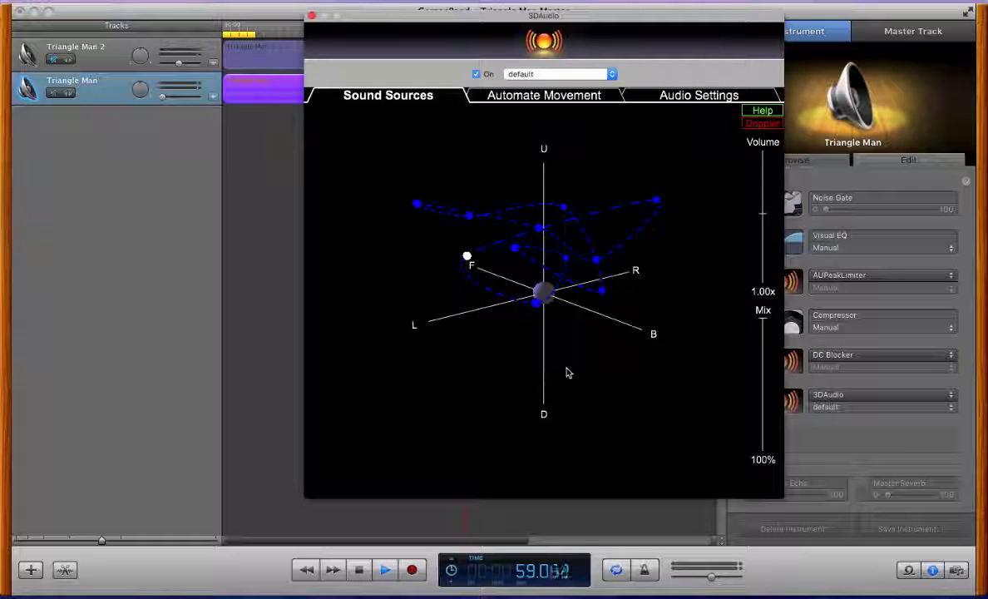
- Toggle the source's movement along its path on and off several times during playback
key(m)
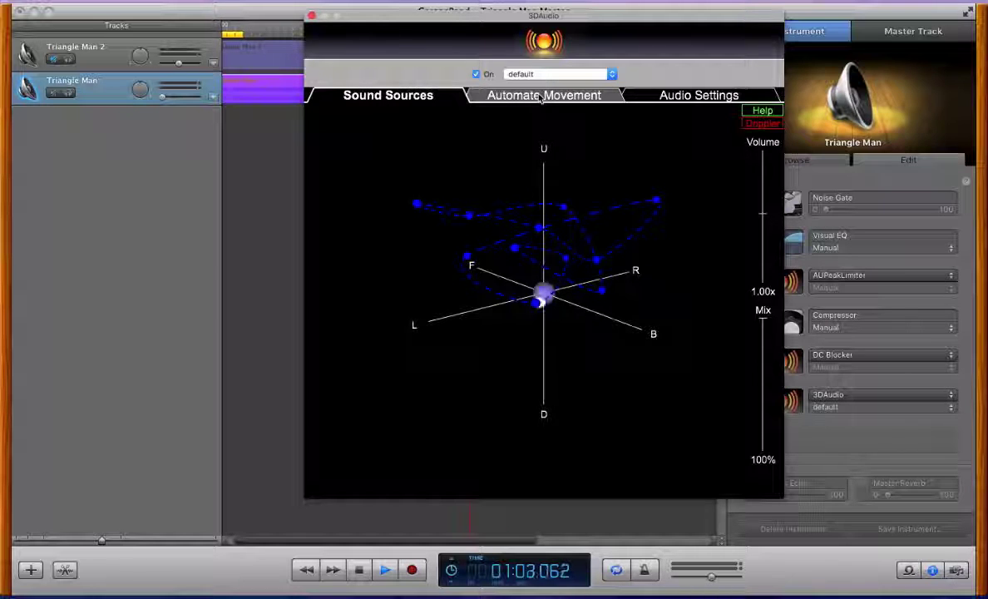
key(m)
key(m)
key(m)
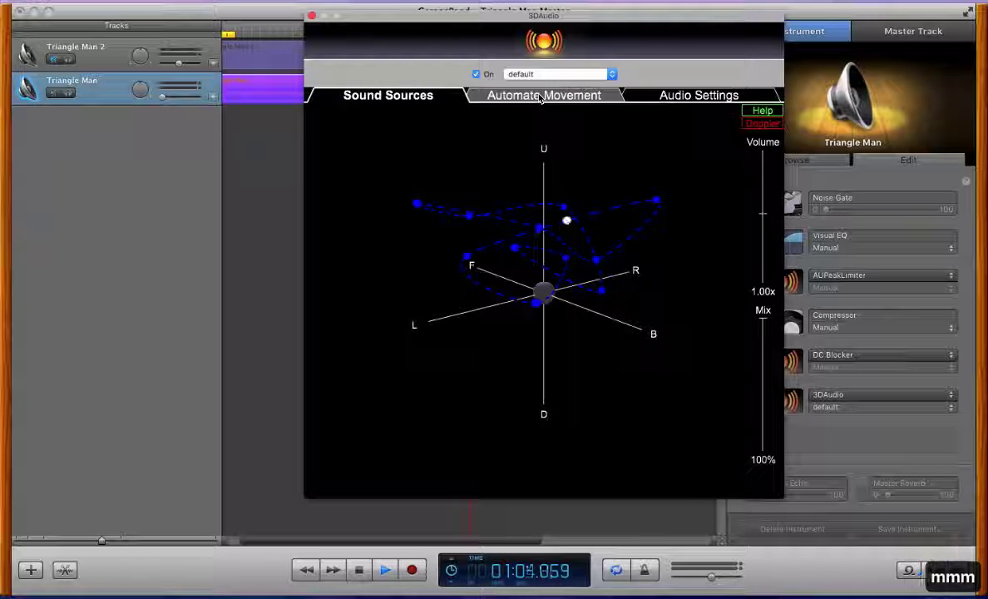
key(m)
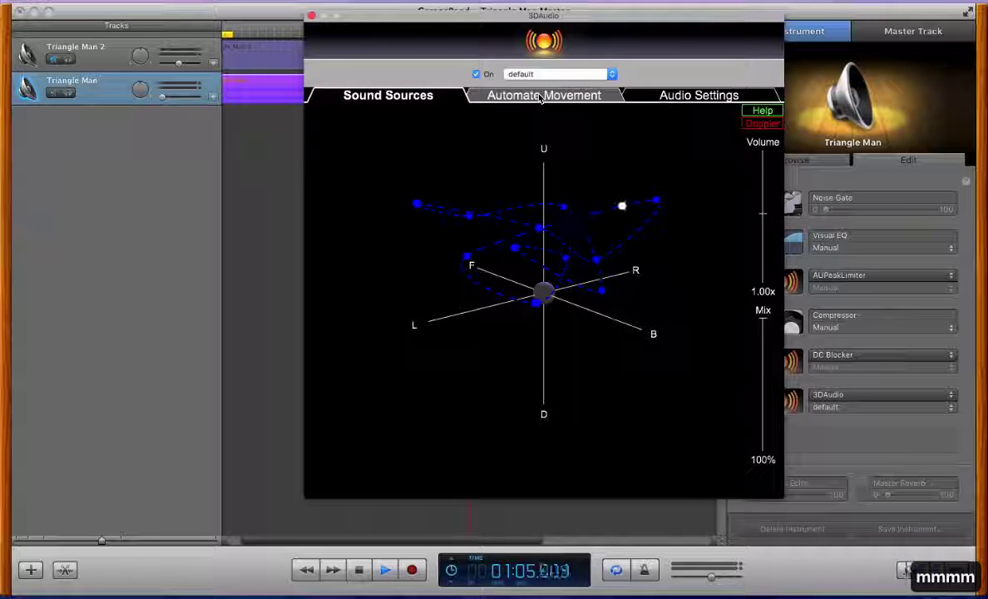
- Open the movement automation view and review its list of help commands, then hide the list
click(586, 97)
key(h)
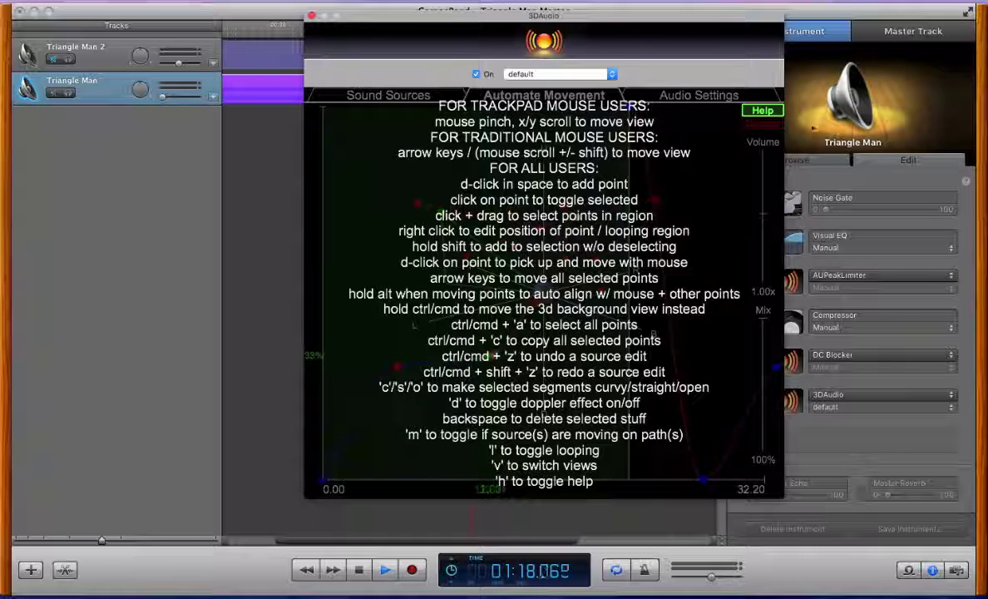
click(764, 113)
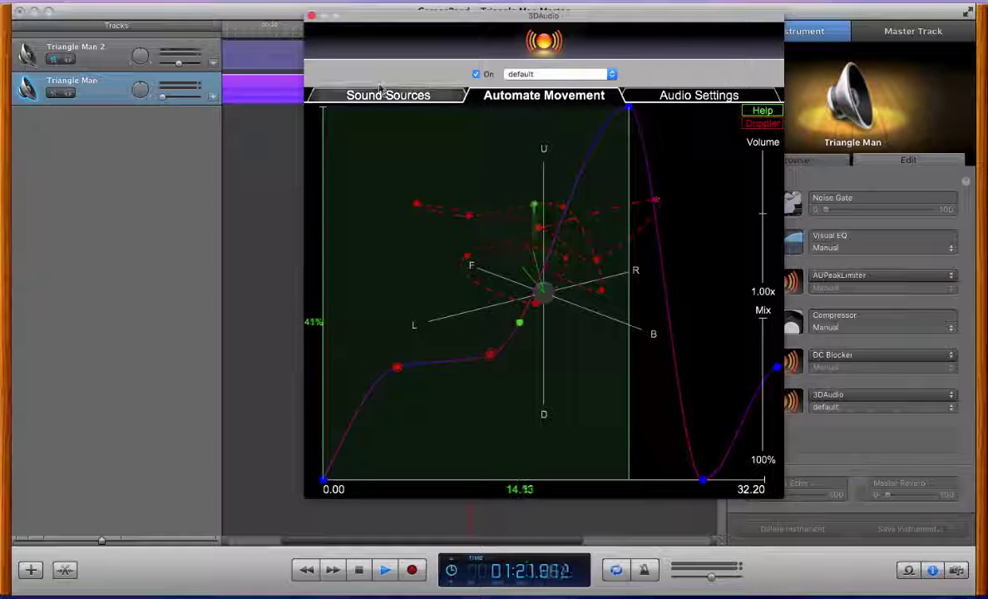
- Try different volume and mix levels in the sound sources view, and return them to 1.00x and 100%
click(410, 95)
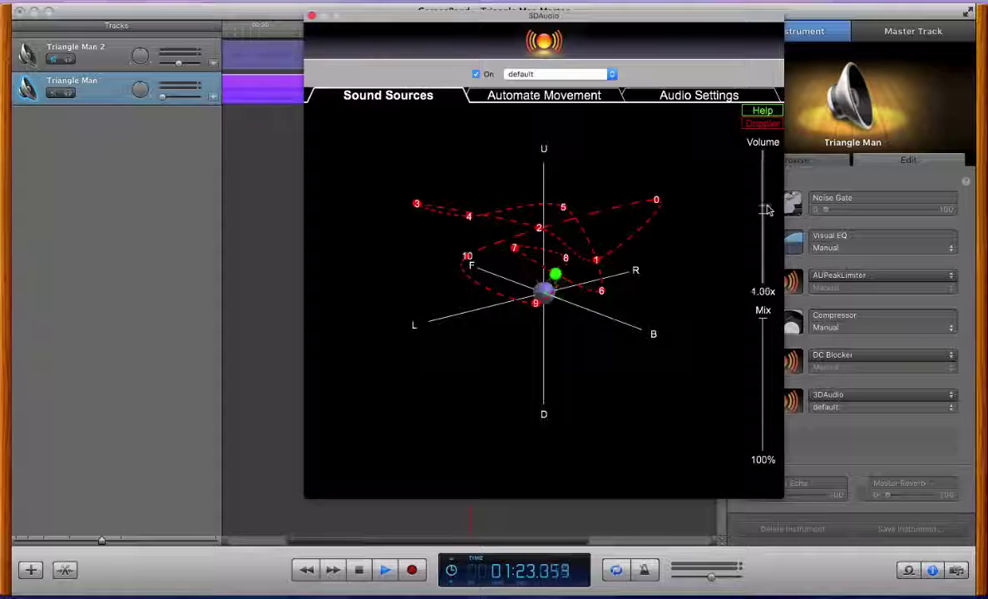
drag(766, 221, 766, 202)
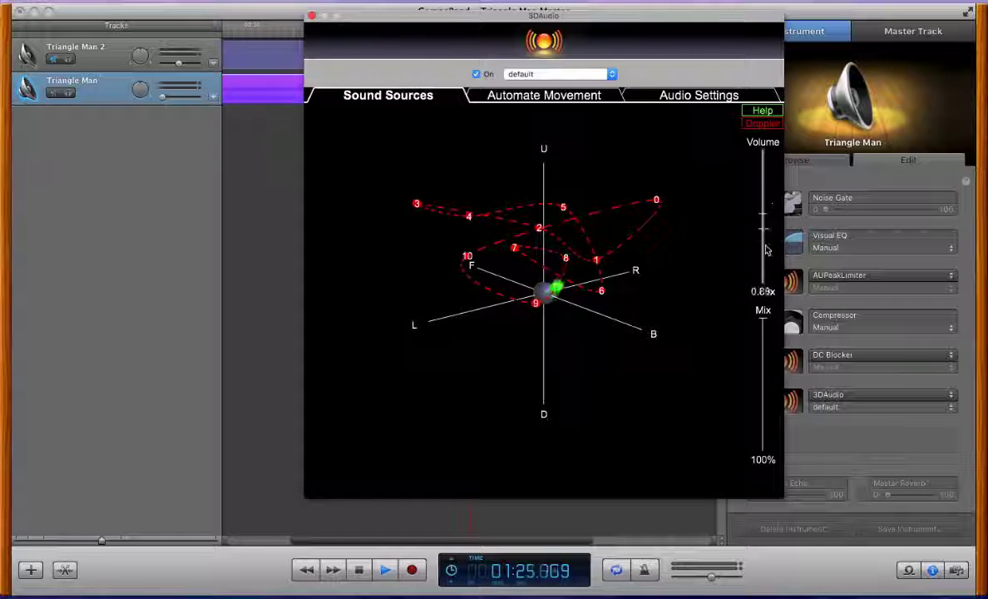
drag(763, 324, 765, 349)
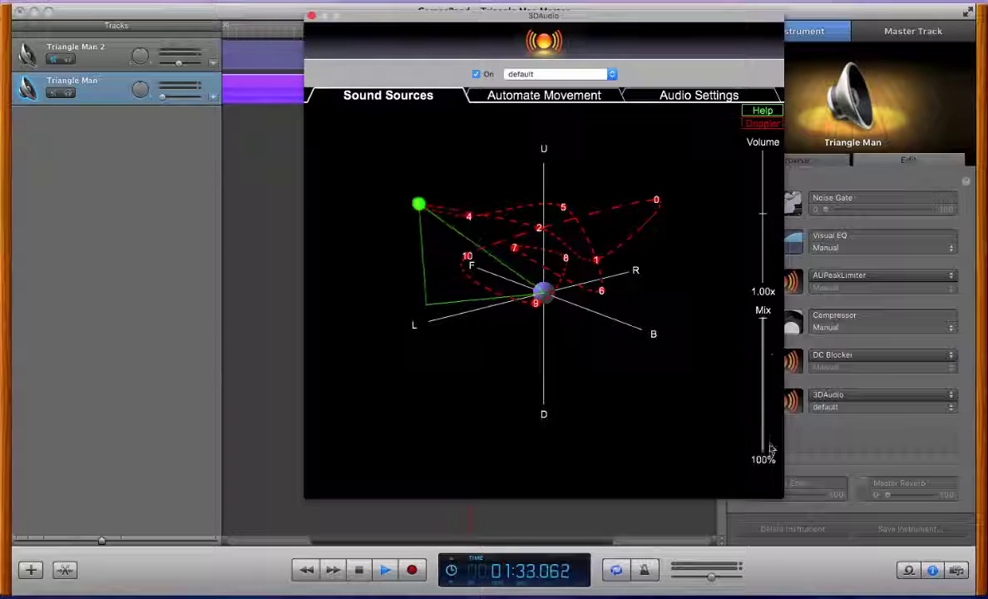
drag(770, 454, 767, 371)
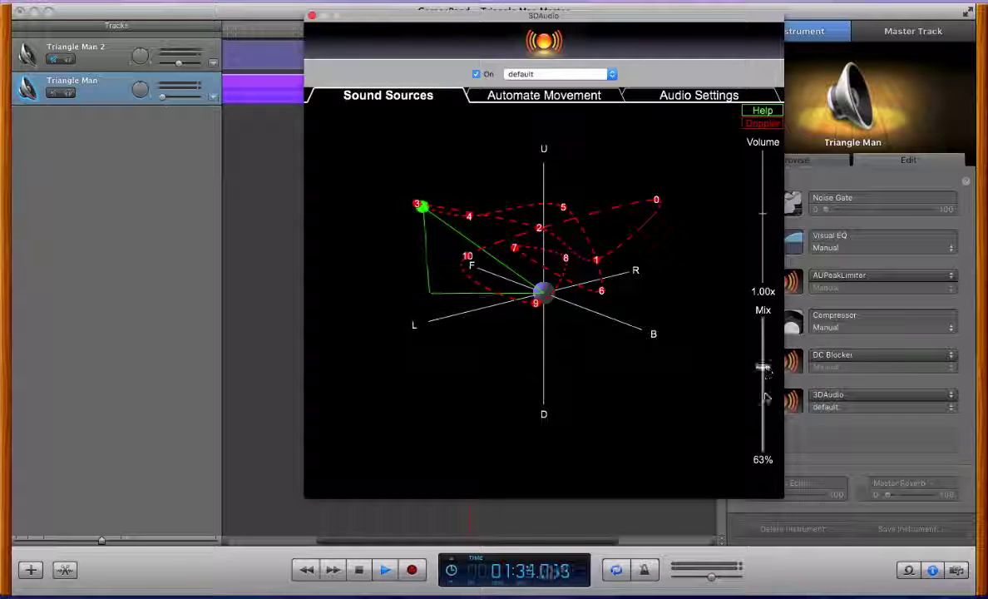
drag(766, 408, 767, 426)
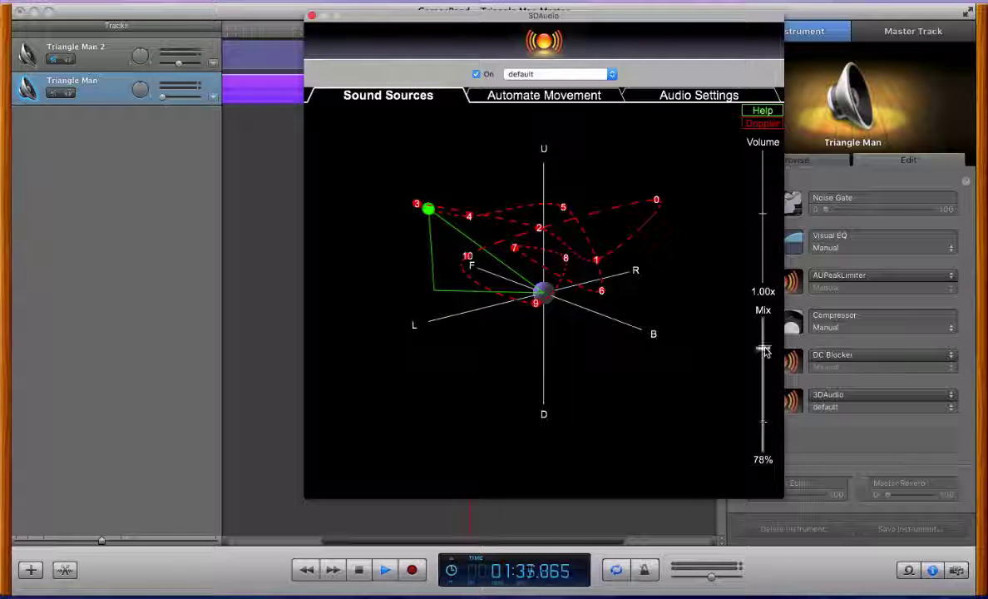
drag(767, 323, 763, 213)
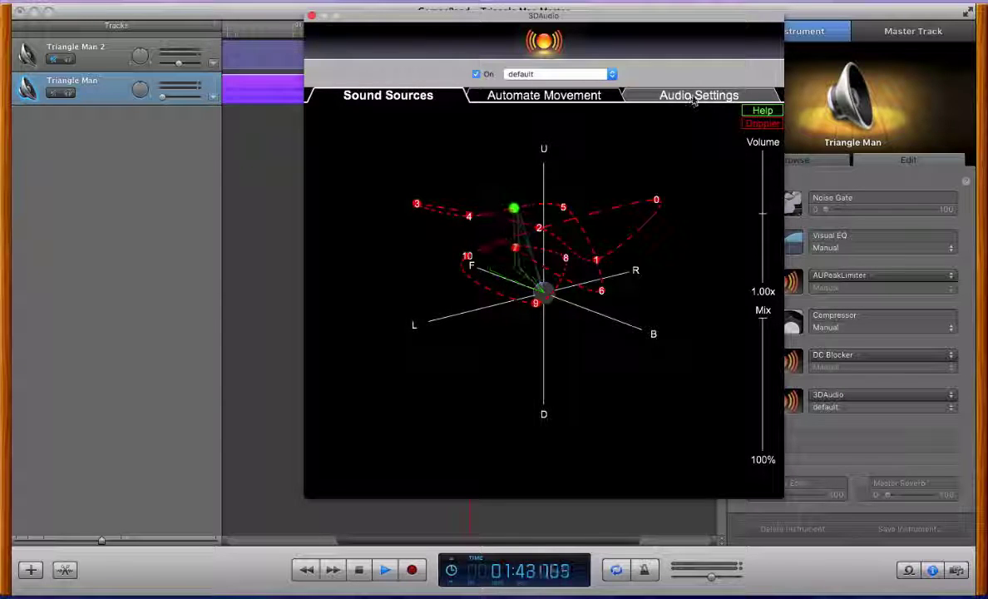
- Open the audio settings, compare the processing mode descriptions, and set the mode to Realtime
click(615, 95)
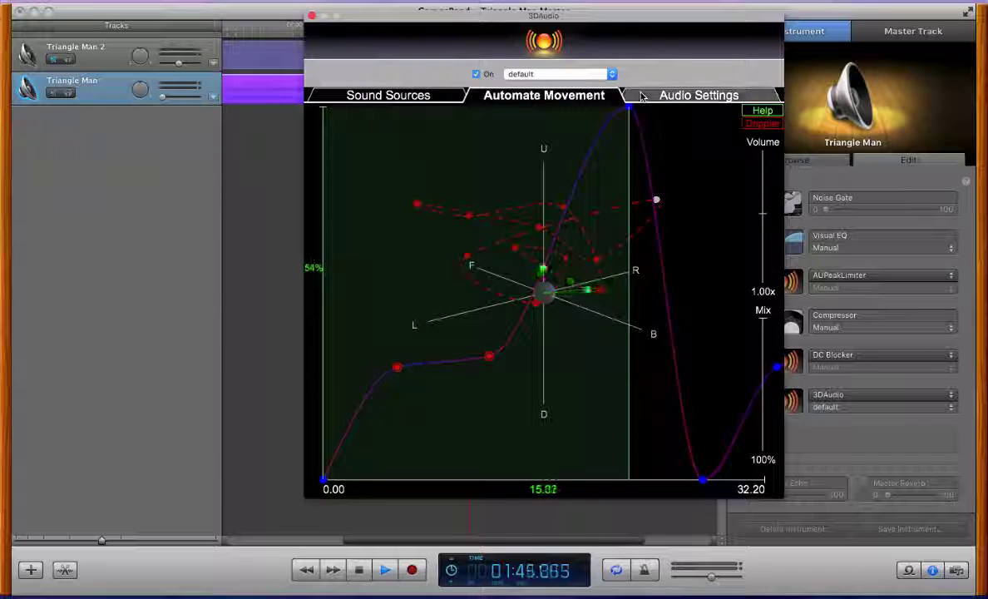
click(642, 95)
click(531, 131)
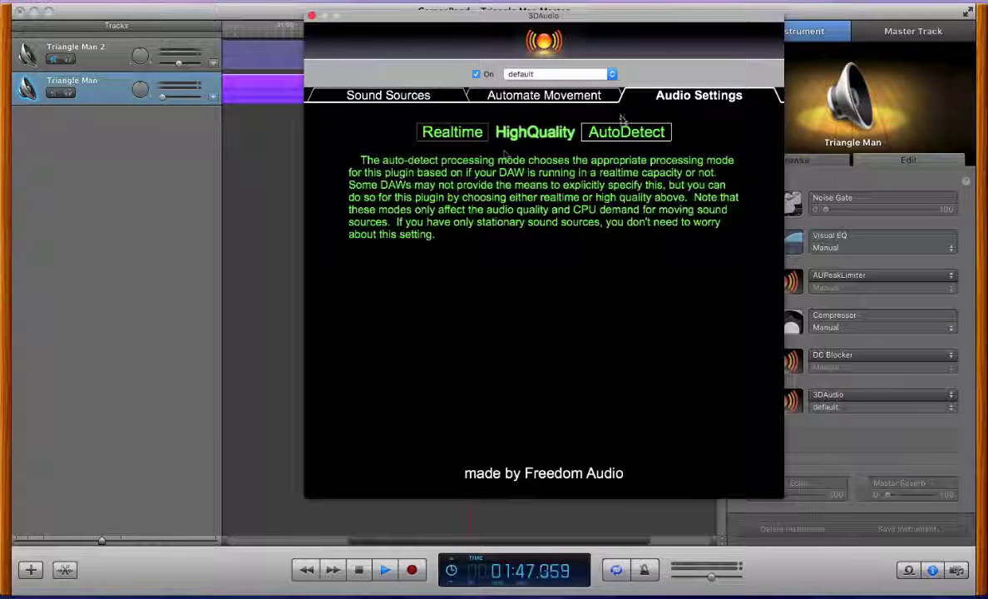
click(481, 133)
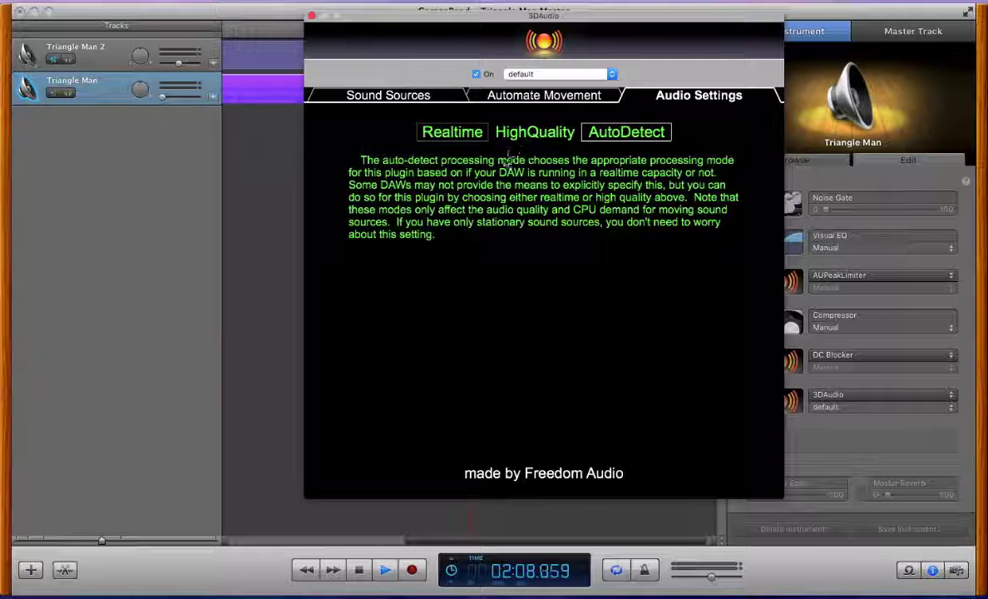
click(462, 134)
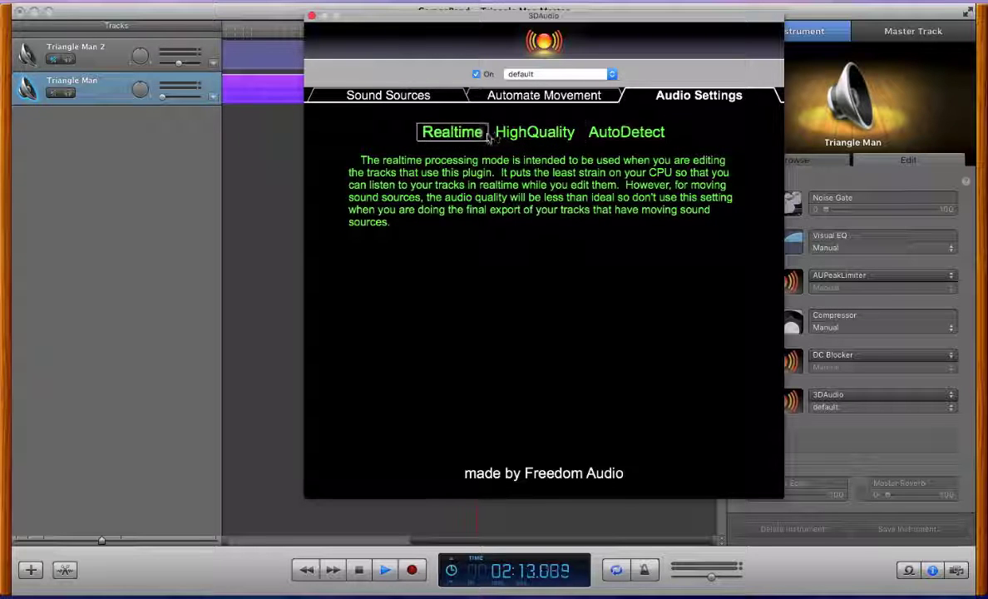
- Switch the processing mode between HighQuality and Realtime, ending on Realtime
click(535, 133)
click(472, 136)
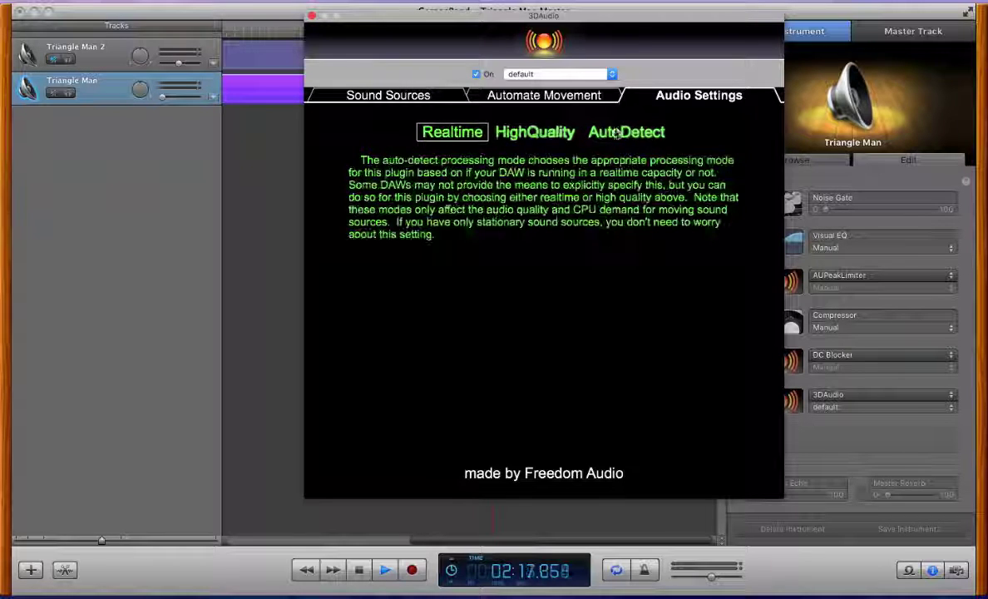
click(557, 139)
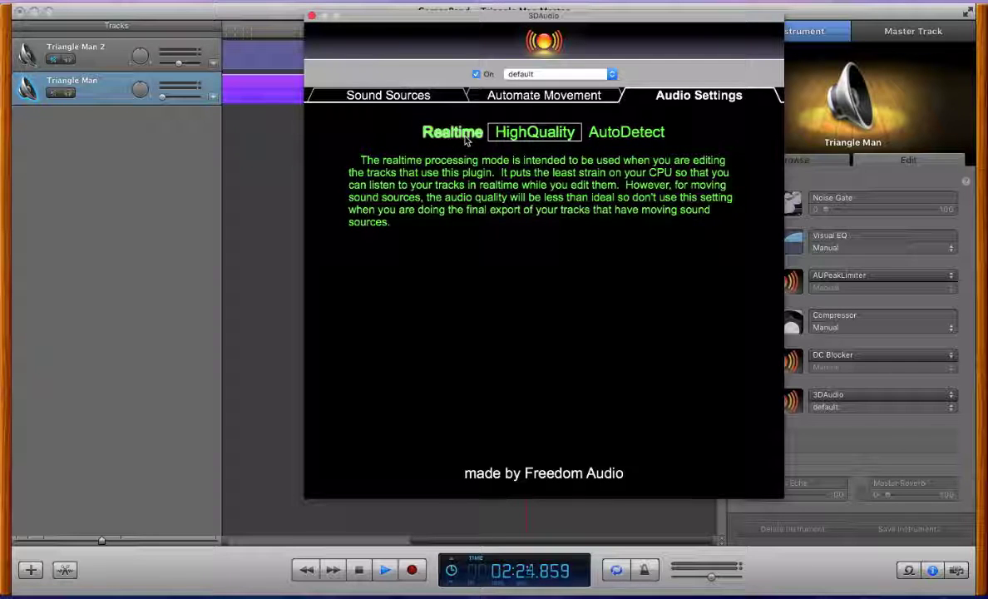
click(466, 140)
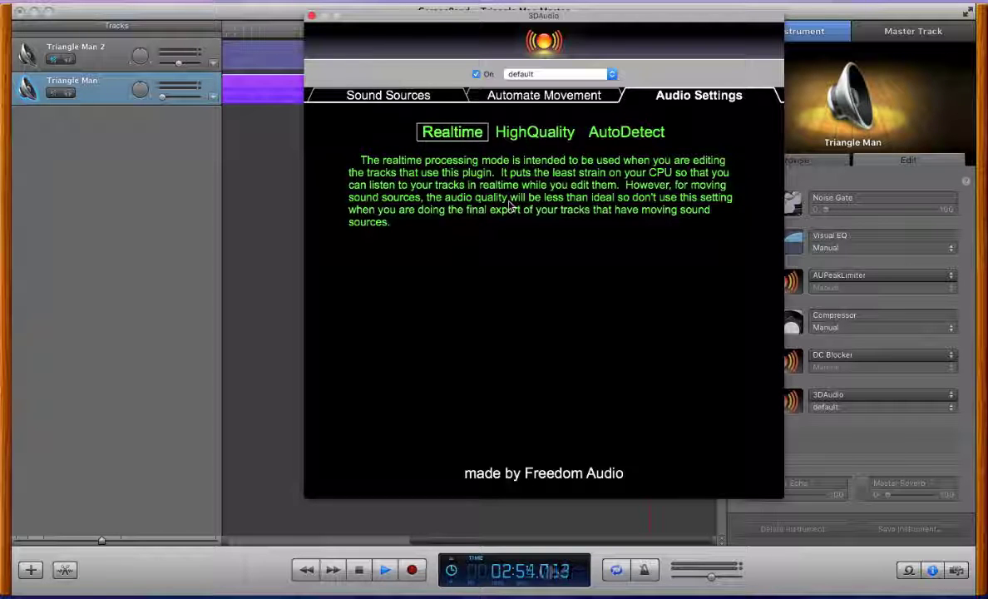
- Stop playback, compare the Realtime and HighQuality descriptions, and set the processing mode to HighQuality
key(space)
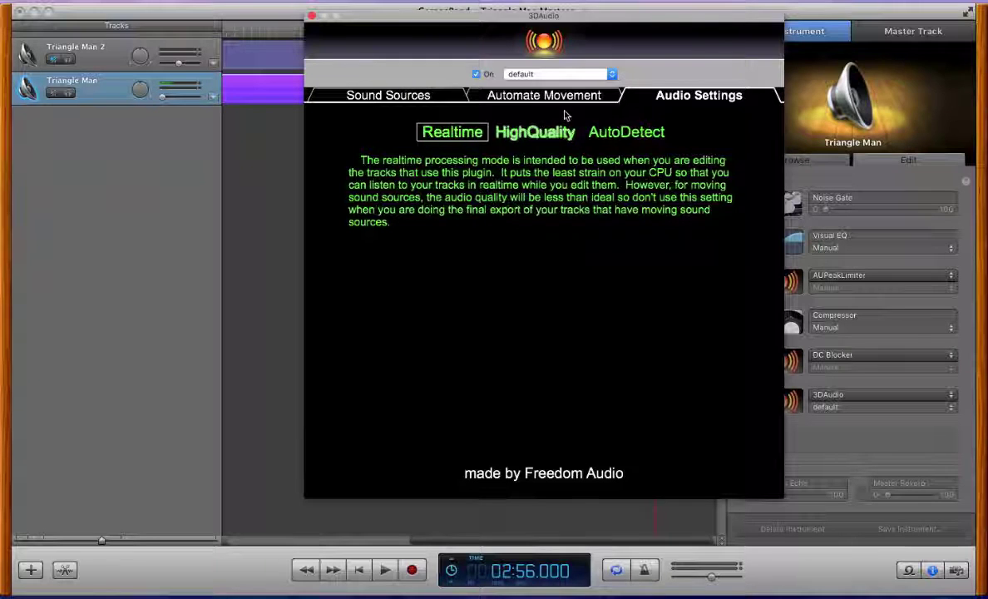
click(547, 129)
click(549, 129)
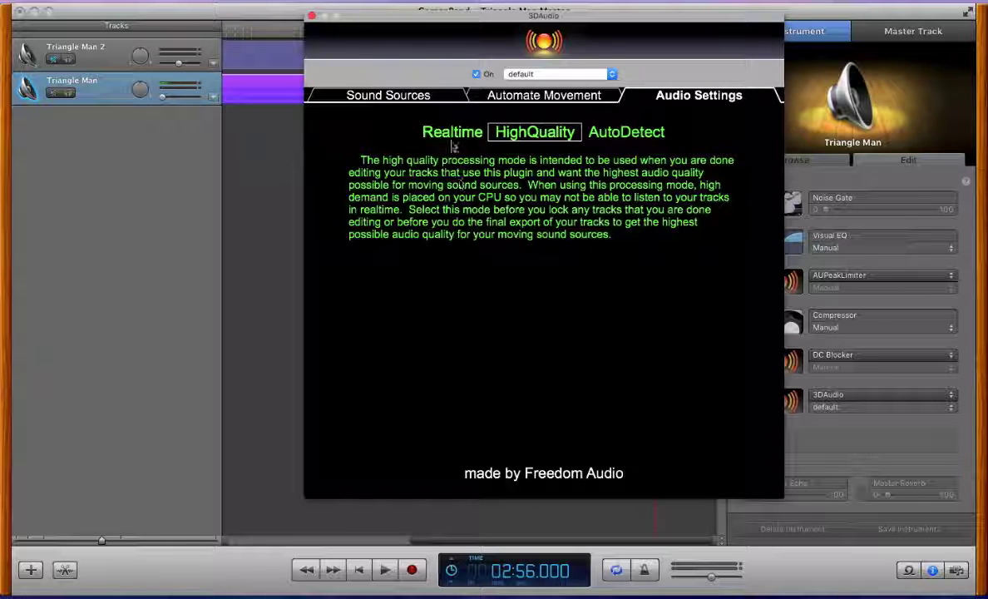
mouse_move(456, 138)
click(462, 138)
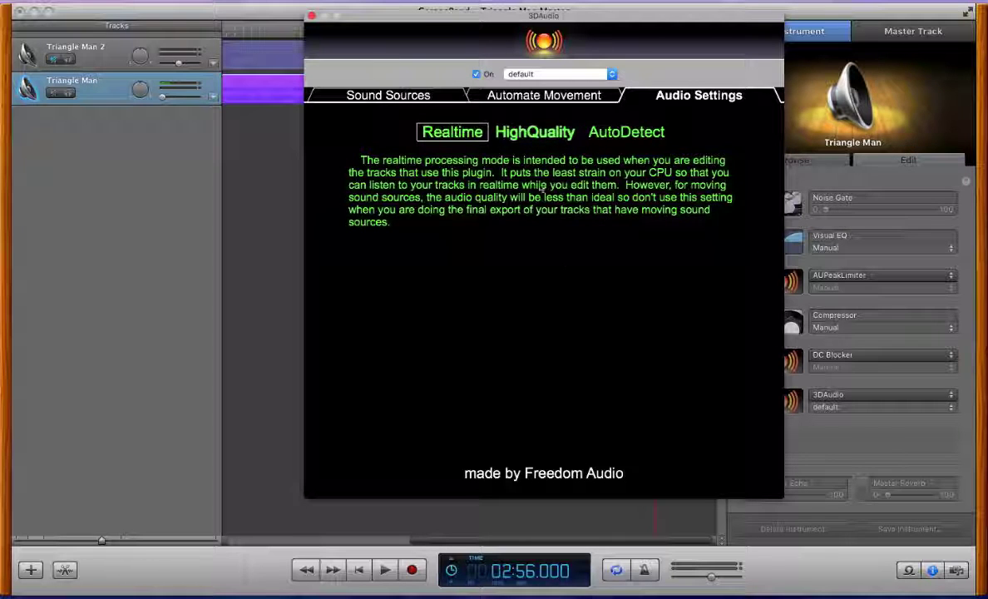
click(516, 137)
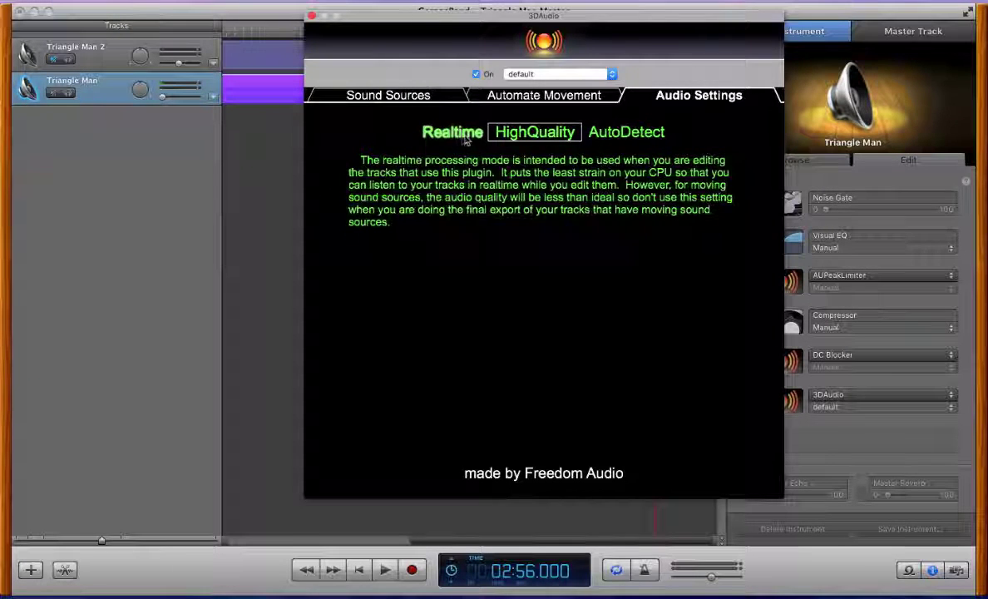
- Open the Freedom Audio web link from the audio settings credit, and return to the Triangle Man Master project in GarageBand
click(523, 95)
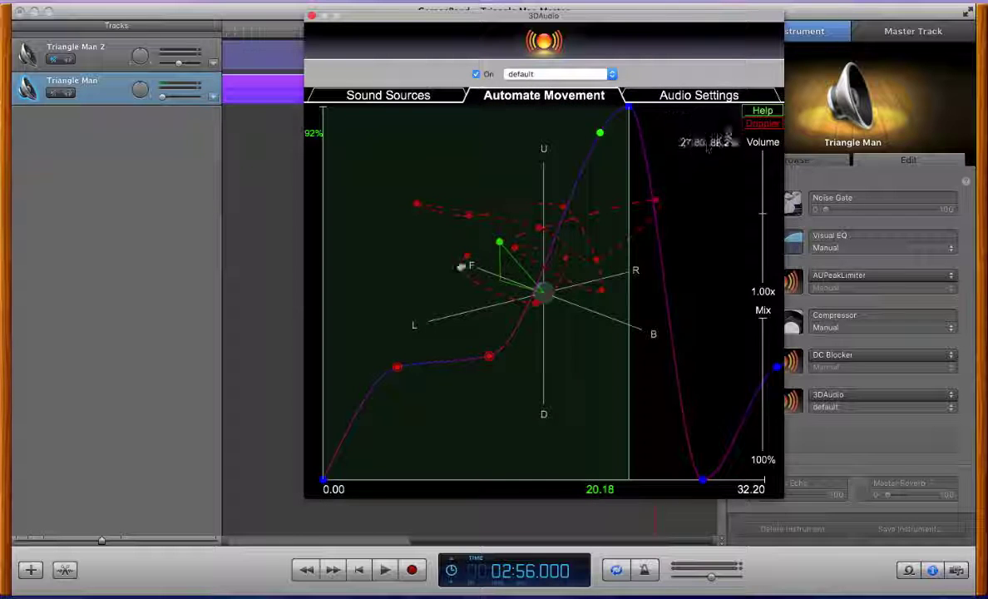
click(717, 97)
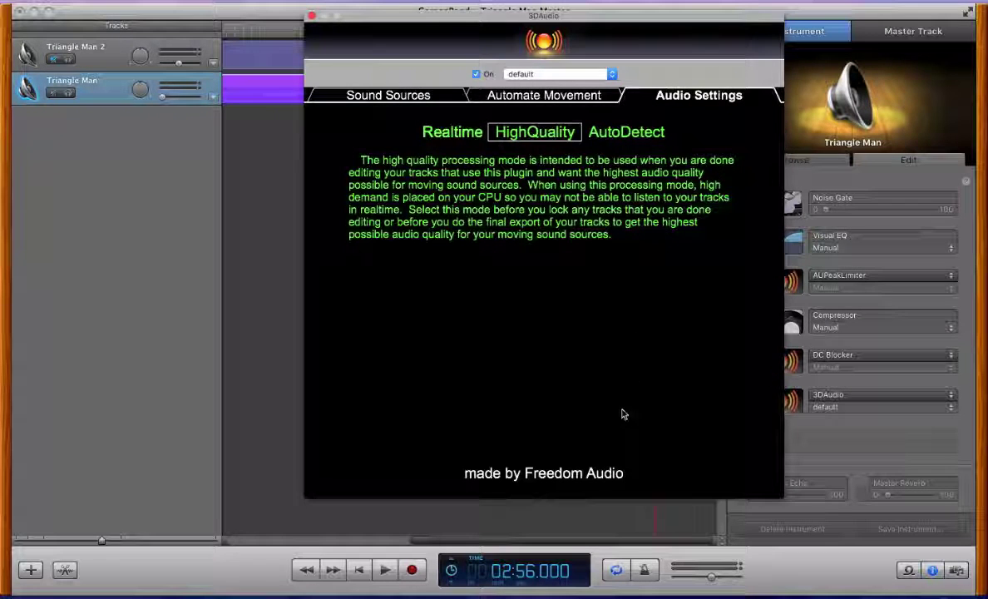
click(564, 470)
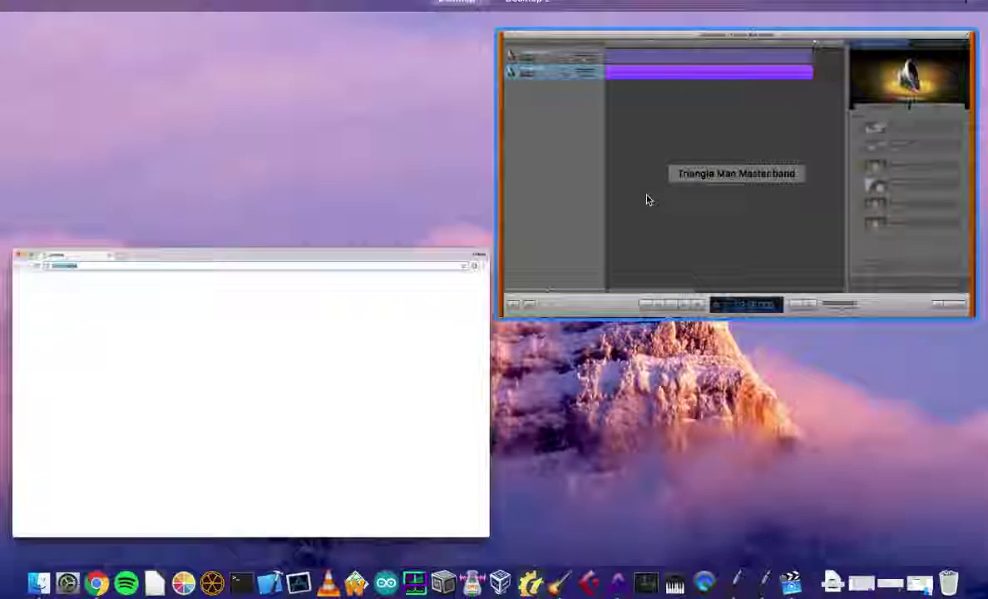
click(649, 200)
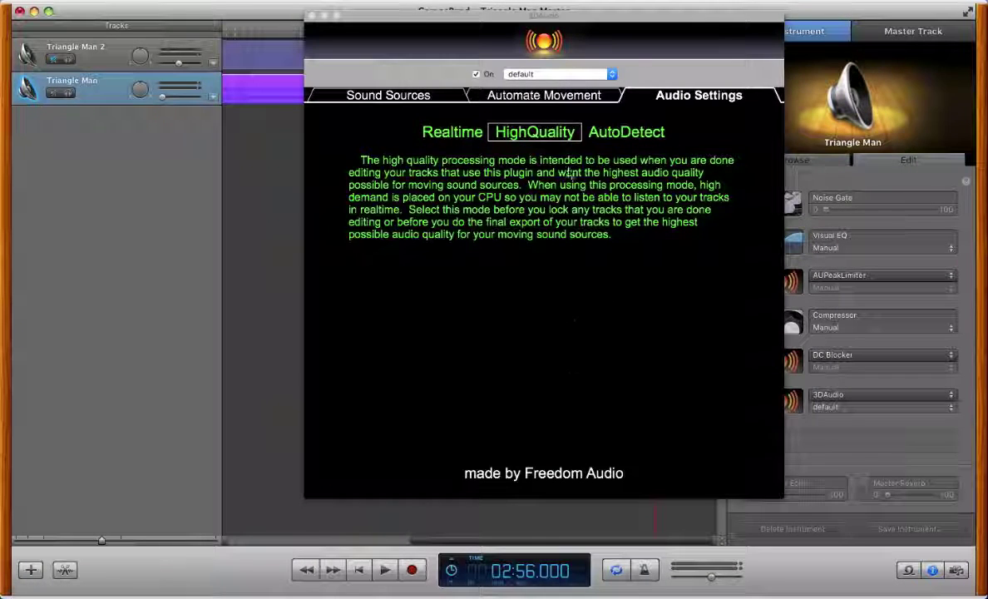
click(525, 96)
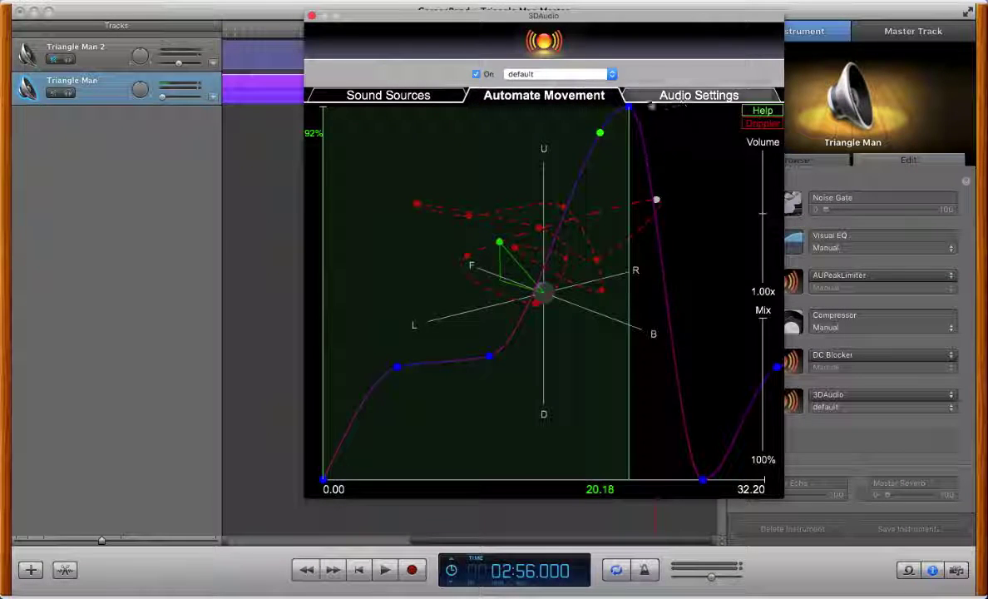
click(645, 100)
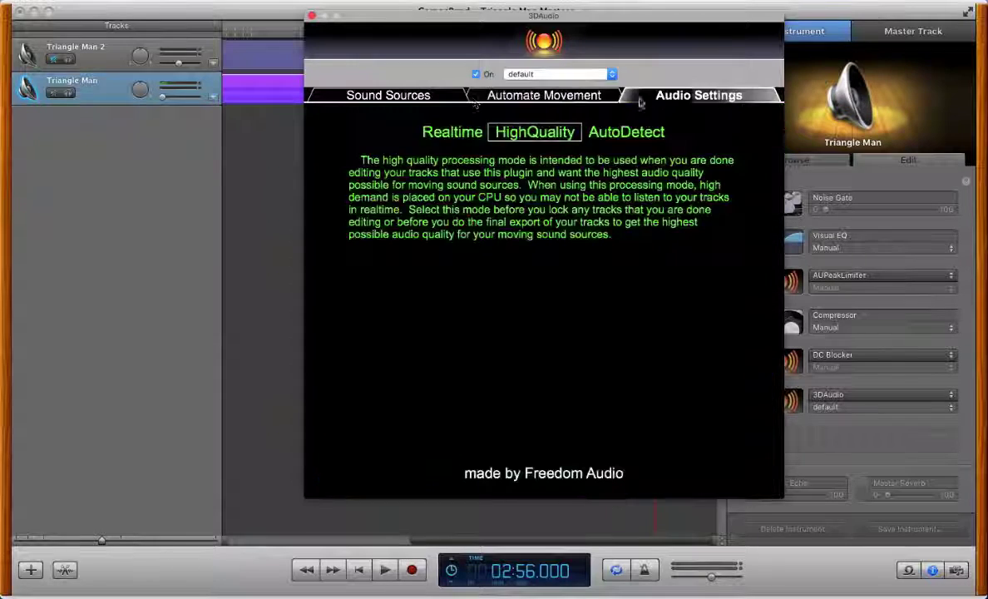
click(388, 96)
click(544, 96)
click(387, 95)
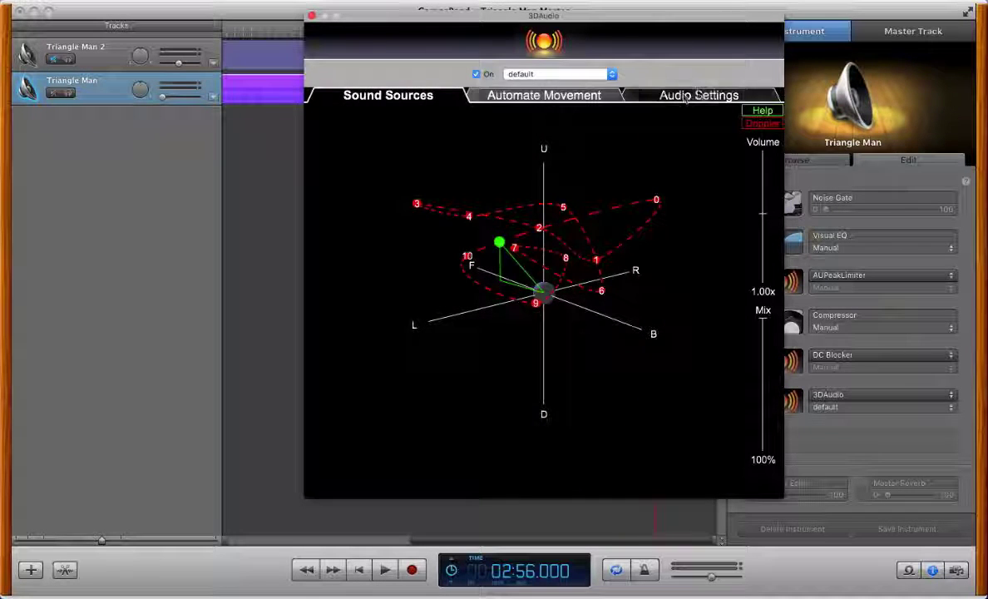
click(684, 97)
click(467, 98)
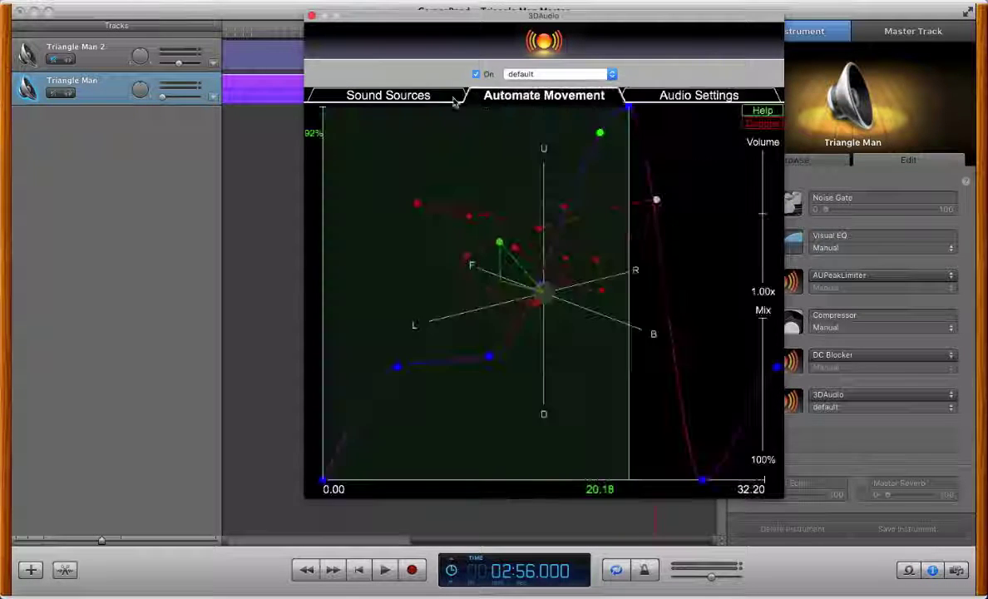
click(388, 96)
click(573, 97)
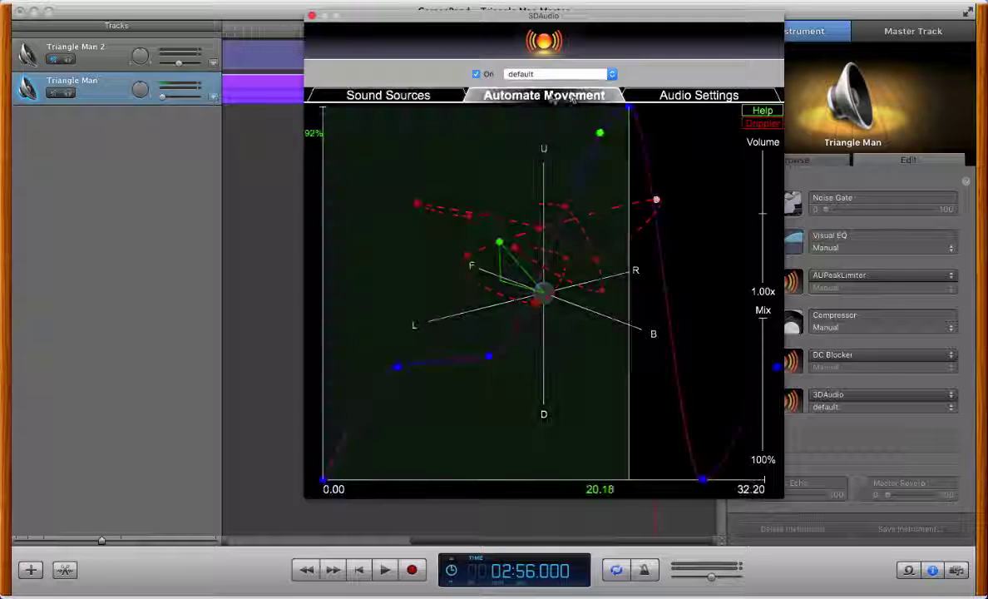
click(691, 96)
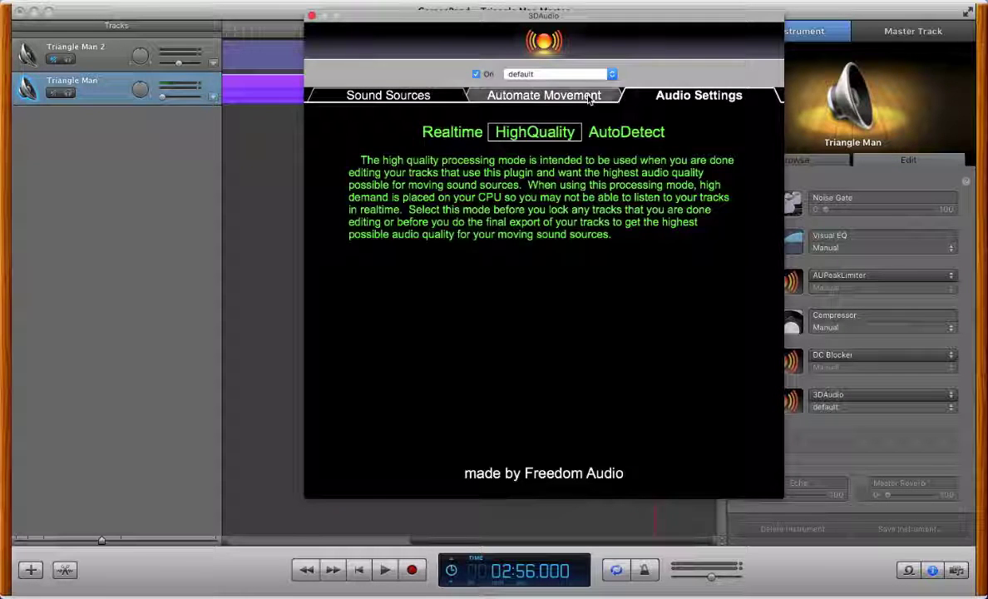
click(588, 97)
click(388, 96)
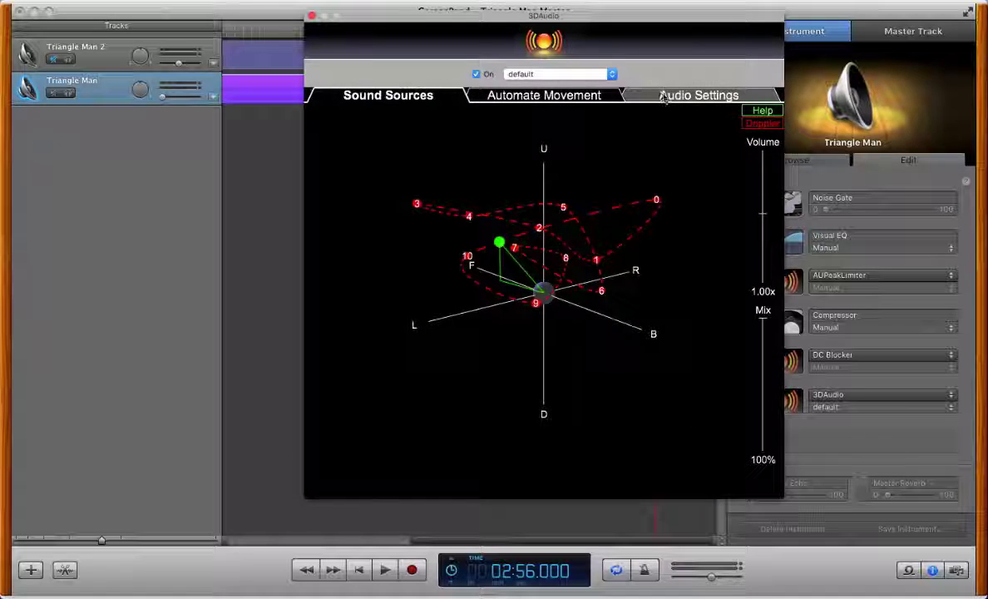
click(611, 96)
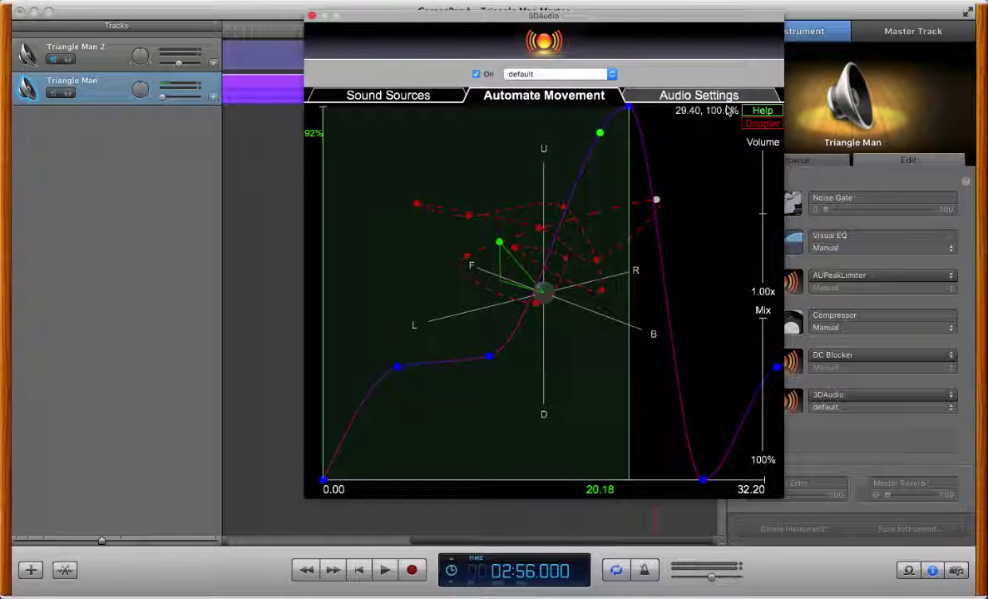
click(678, 95)
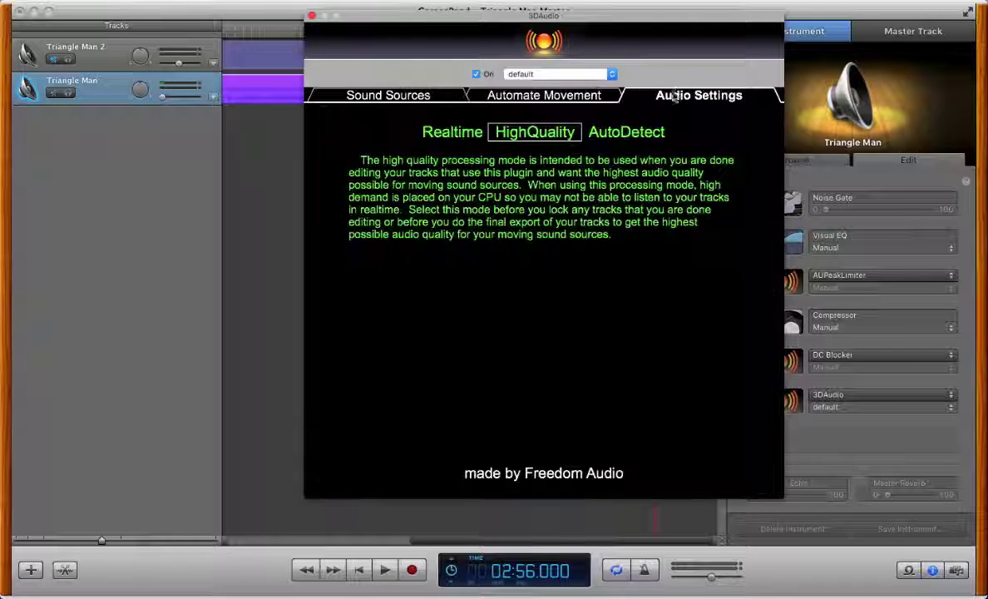
click(541, 96)
click(416, 96)
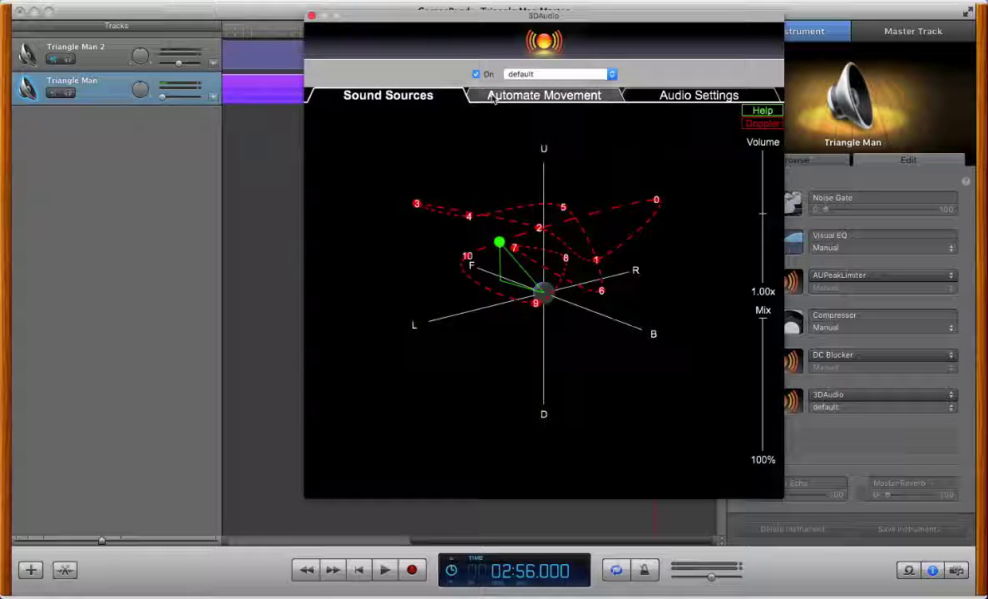